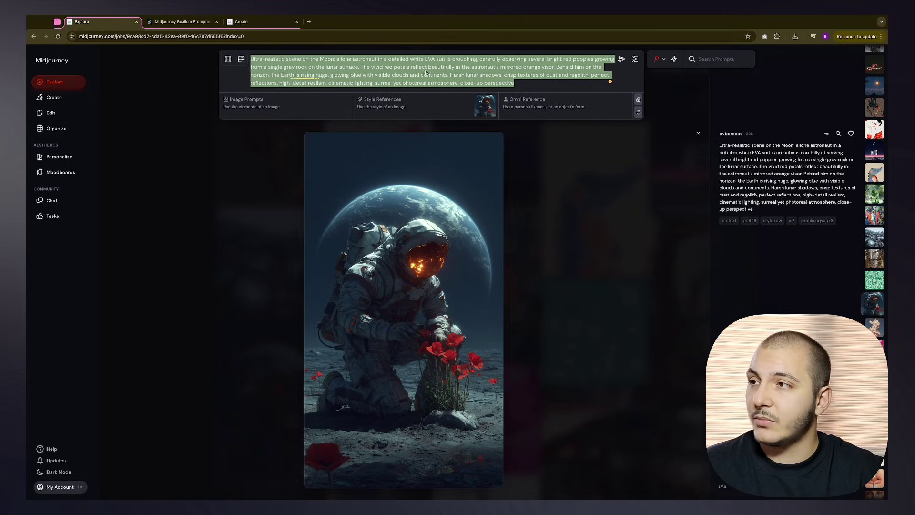
# - Open the Midjourney Realism Prompter conversation and review the request for the moon astronaut prompt in at least 6 camera angles
pyautogui.click(181, 21)
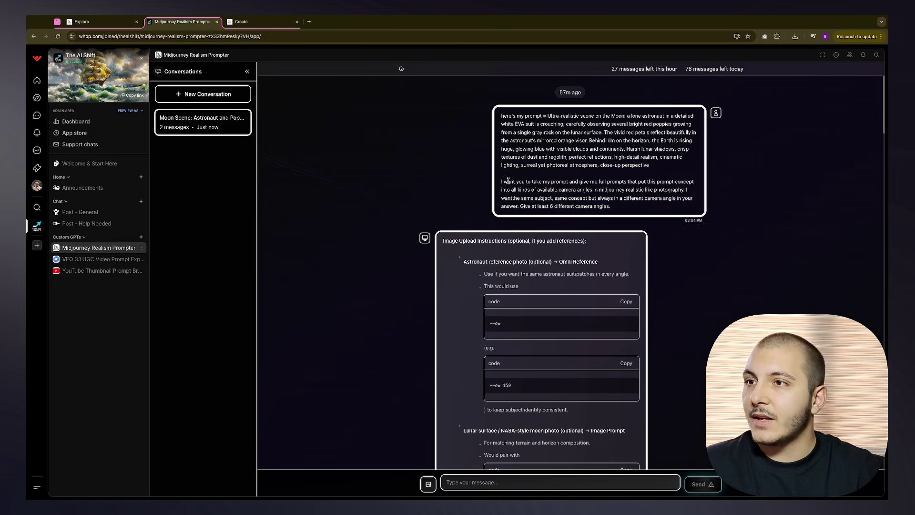
pyautogui.moveTo(502, 116); pyautogui.dragTo(650, 165)
pyautogui.moveTo(502, 181); pyautogui.dragTo(685, 194)
pyautogui.click(670, 192)
pyautogui.doubleClick(671, 191)
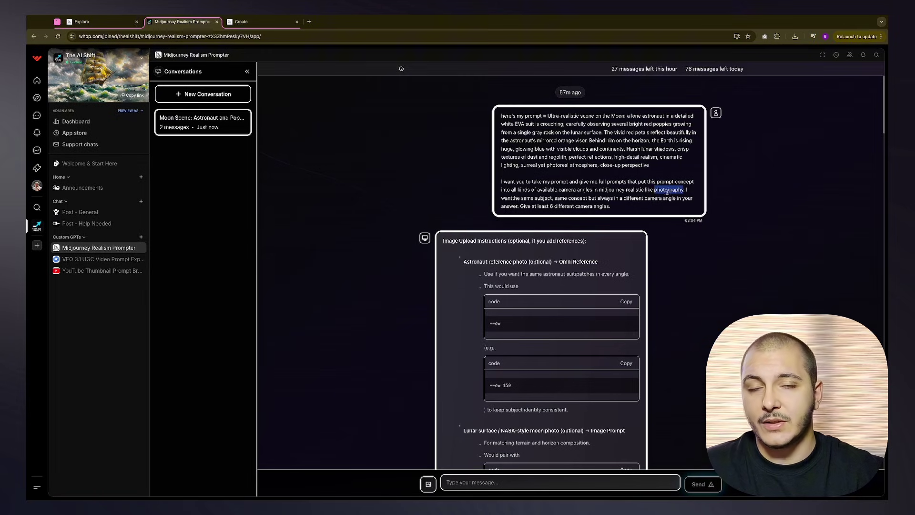
pyautogui.click(667, 192)
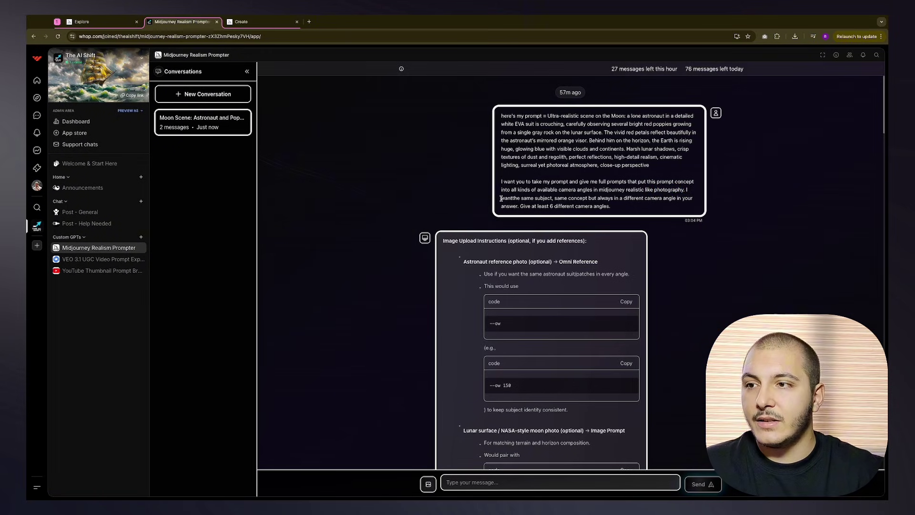
pyautogui.moveTo(500, 197); pyautogui.dragTo(590, 198)
pyautogui.click(602, 199)
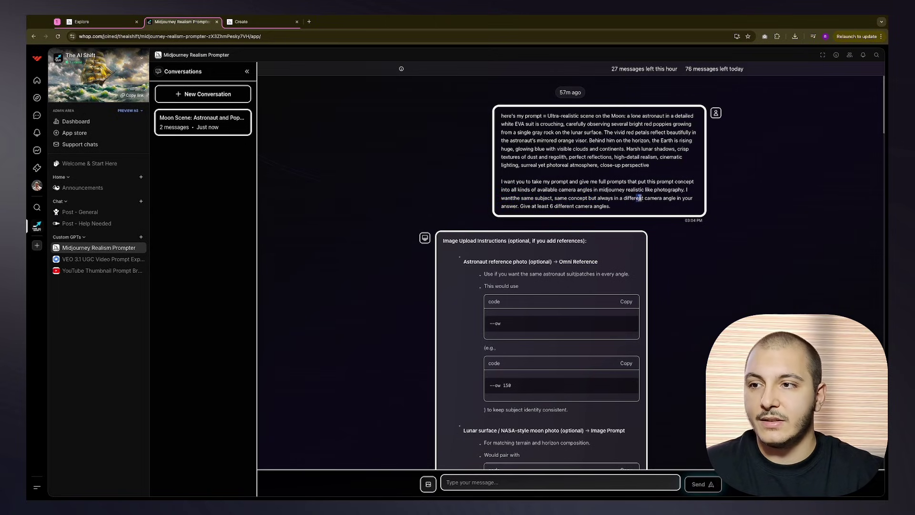
pyautogui.moveTo(639, 208); pyautogui.dragTo(501, 115)
pyautogui.click(561, 133)
# - Examine the image upload instructions for the astronaut photo as Omni Reference and the lunar surface photo as Image Prompt
pyautogui.scroll(-1, 601, 168)
pyautogui.scroll(-4, 601, 168)
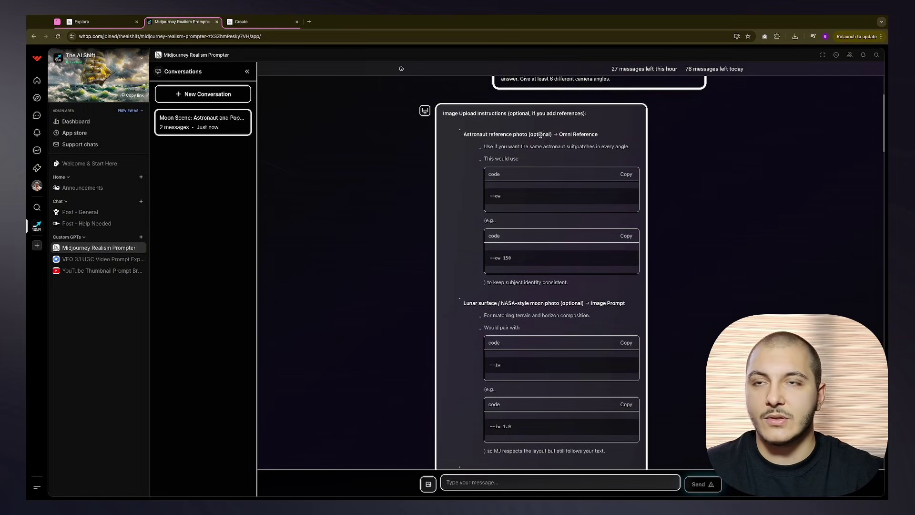
pyautogui.scroll(-1, 541, 135)
pyautogui.moveTo(475, 92); pyautogui.dragTo(505, 92)
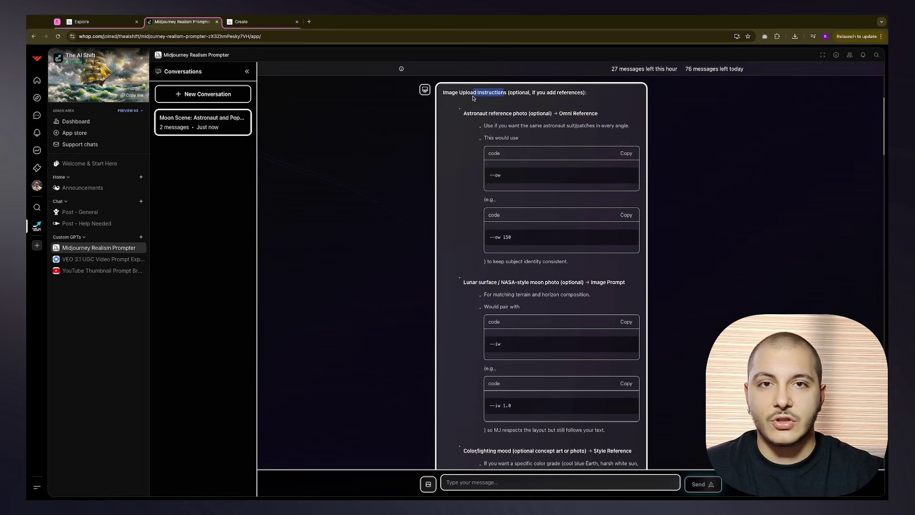
pyautogui.moveTo(480, 114); pyautogui.dragTo(598, 115)
pyautogui.scroll(-3, 509, 195)
pyautogui.moveTo(464, 205); pyautogui.dragTo(558, 205)
pyautogui.moveTo(498, 205); pyautogui.dragTo(620, 205)
pyautogui.click(562, 207)
pyautogui.scroll(-1, 583, 209)
pyautogui.scroll(-1, 583, 210)
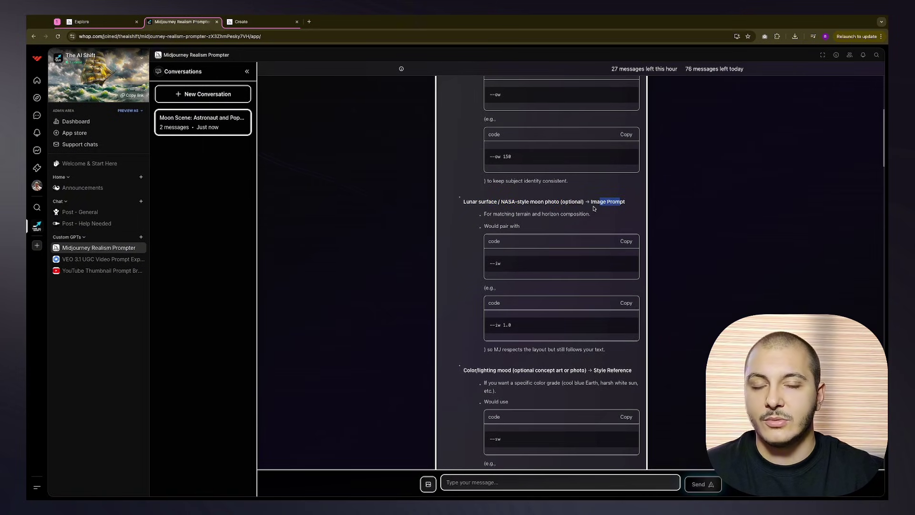
pyautogui.scroll(-1, 595, 200)
pyautogui.scroll(-3, 595, 199)
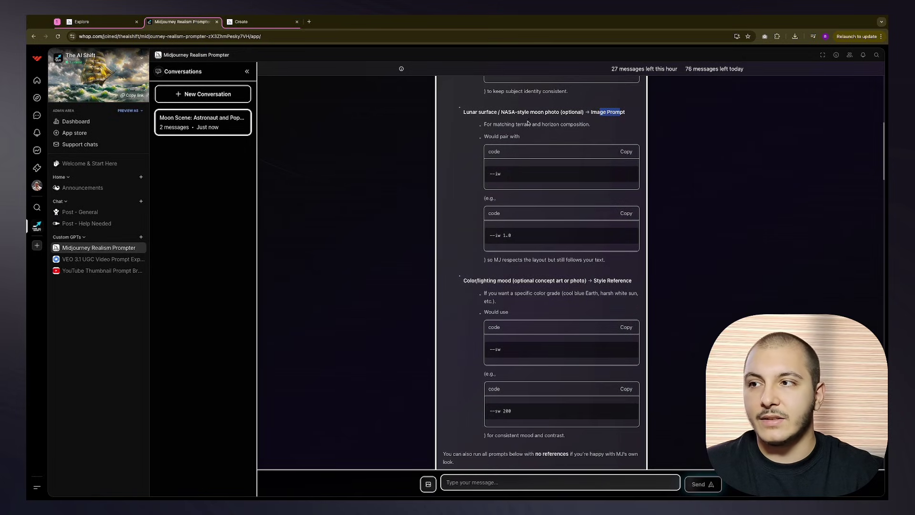
pyautogui.moveTo(473, 112); pyautogui.dragTo(545, 124)
# - Compare the color/lighting mood advice on Style Reference with the style references area in Midjourney
pyautogui.scroll(-3, 542, 146)
pyautogui.moveTo(464, 204); pyautogui.dragTo(594, 204)
pyautogui.moveTo(530, 204); pyautogui.dragTo(593, 204)
pyautogui.moveTo(599, 204); pyautogui.dragTo(622, 210)
pyautogui.click(622, 210)
pyautogui.click(98, 21)
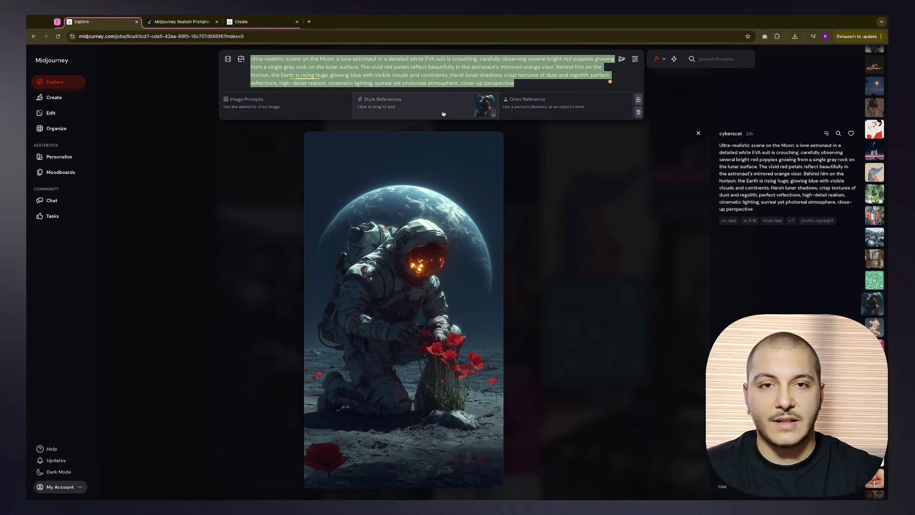
pyautogui.click(182, 21)
pyautogui.moveTo(541, 203); pyautogui.dragTo(554, 204)
pyautogui.scroll(-1, 554, 201)
pyautogui.moveTo(494, 174); pyautogui.dragTo(637, 175)
pyautogui.click(599, 176)
pyautogui.click(615, 186)
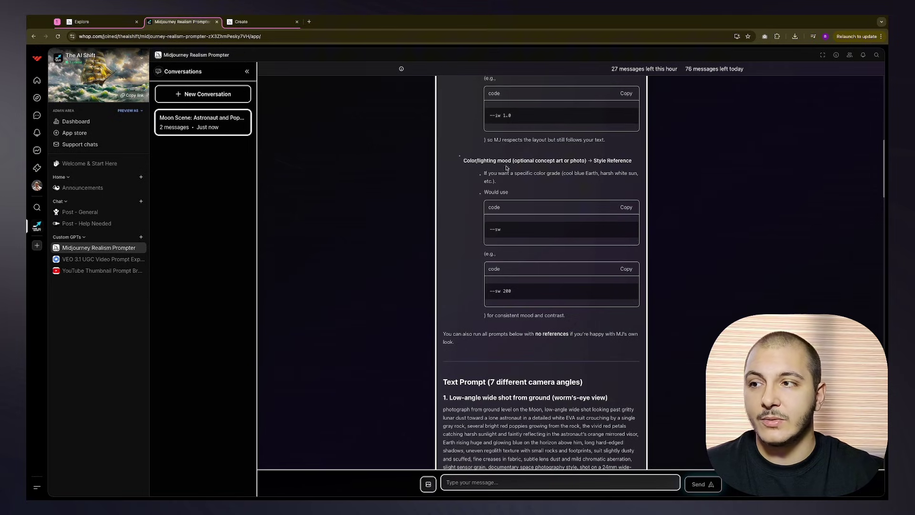
# - Examine the suggested style weight parameter and its example value for the color/lighting Style Reference
pyautogui.moveTo(496, 162); pyautogui.dragTo(632, 162)
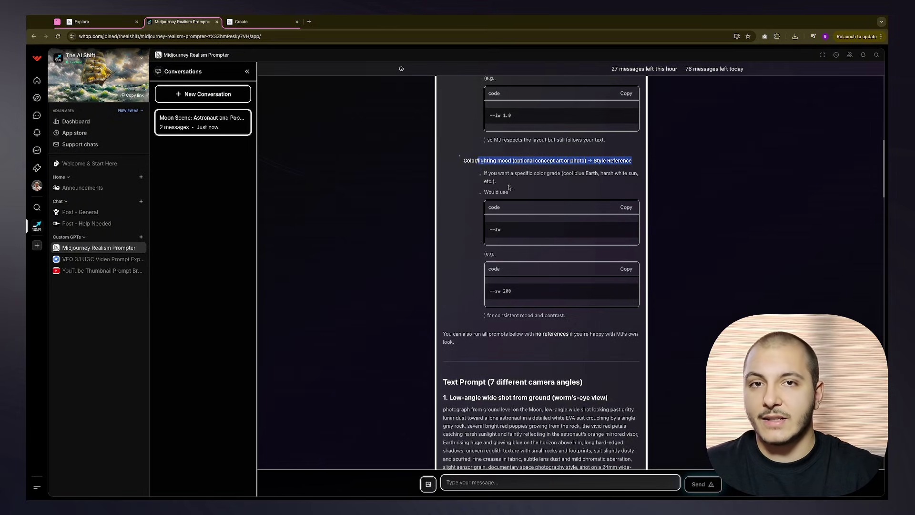
pyautogui.scroll(-2, 563, 163)
pyautogui.click(488, 133)
pyautogui.moveTo(488, 134); pyautogui.dragTo(509, 133)
pyautogui.moveTo(489, 171); pyautogui.dragTo(510, 172)
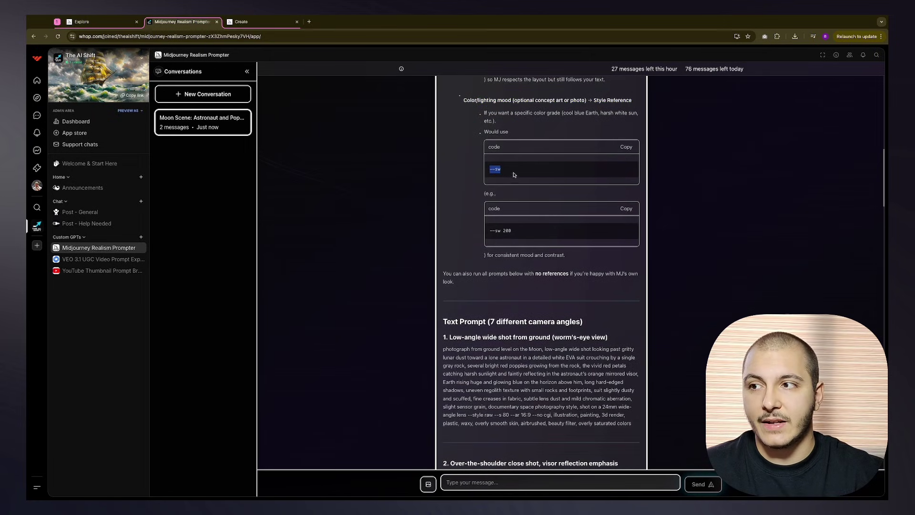
pyautogui.click(504, 193)
pyautogui.moveTo(489, 231); pyautogui.dragTo(512, 235)
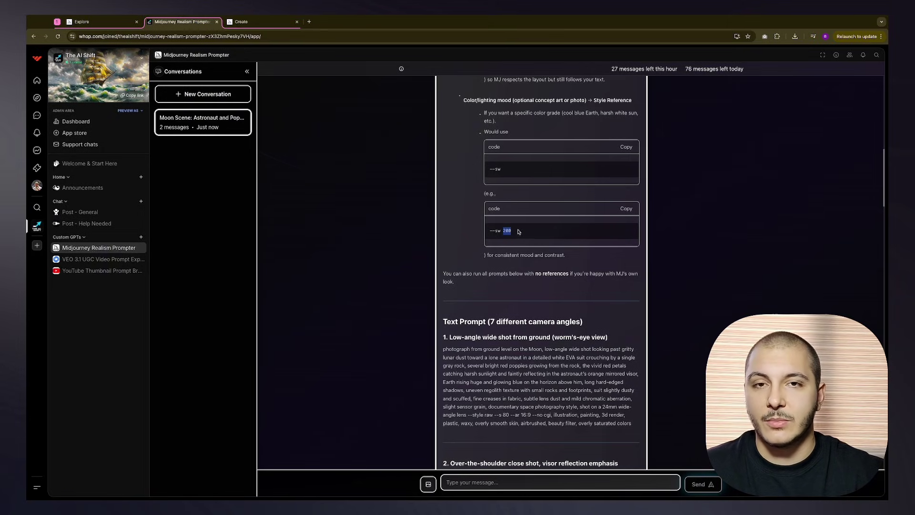
pyautogui.scroll(-1, 516, 233)
pyautogui.click(500, 254)
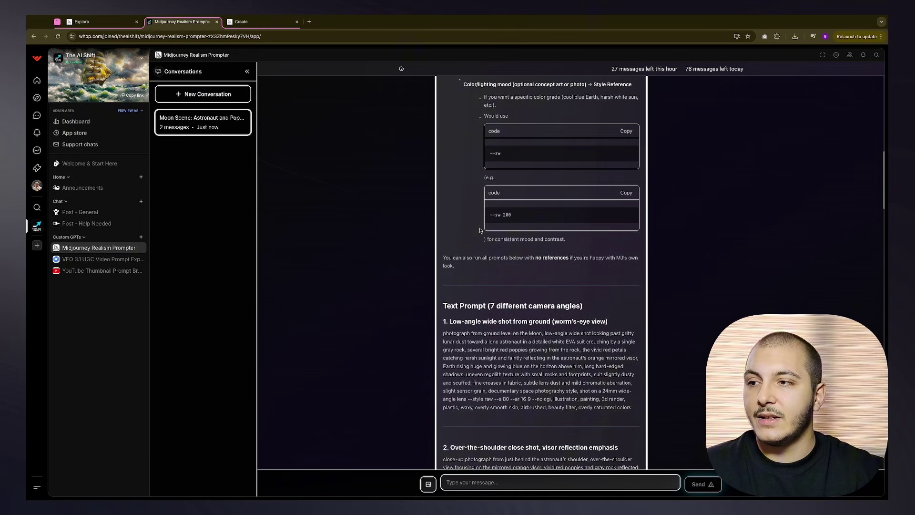
# - Switch to Midjourney and clear the astronaut prompt text, keeping the style reference image
pyautogui.scroll(1, 482, 222)
pyautogui.click(114, 23)
pyautogui.moveTo(490, 110)
pyautogui.click(530, 85)
pyautogui.moveTo(529, 85); pyautogui.dragTo(241, 58)
pyautogui.press('BackSpace')
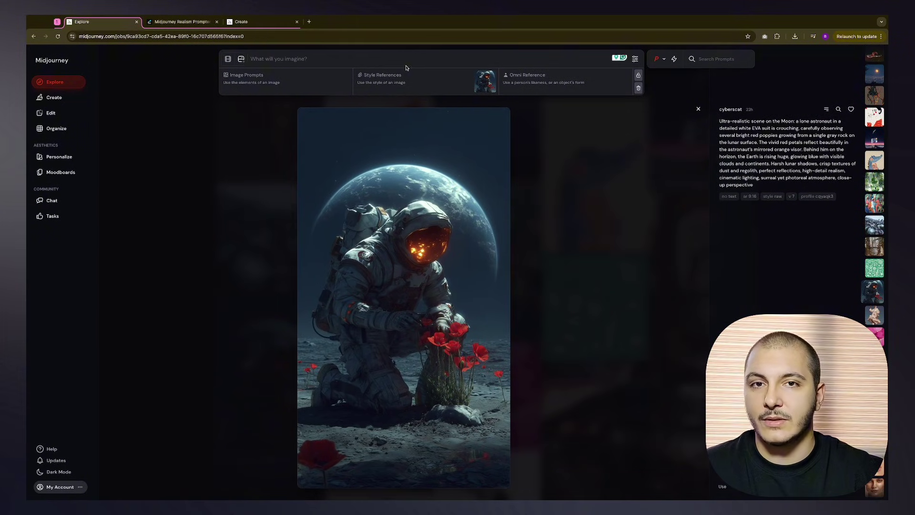
# - Return to the Prompter conversation and read the note on running the prompts with no references
pyautogui.click(181, 21)
pyautogui.scroll(-1, 507, 271)
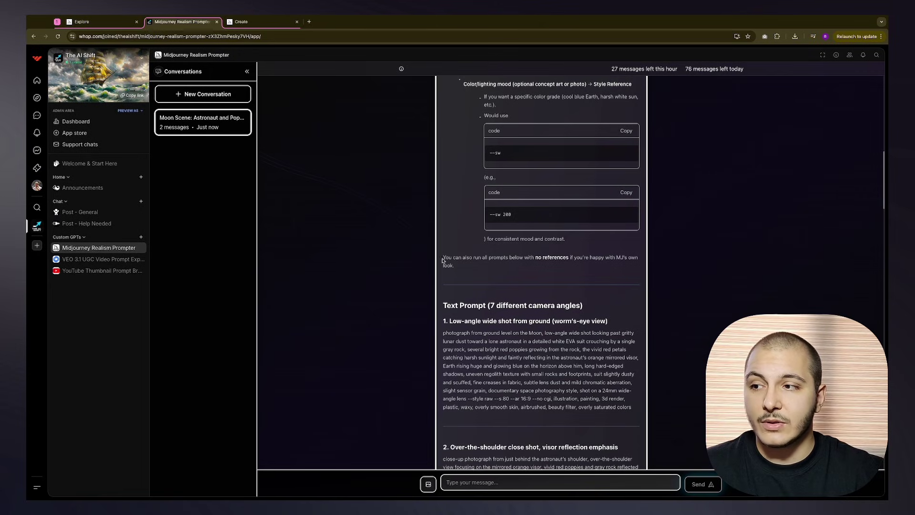
pyautogui.moveTo(444, 259); pyautogui.dragTo(567, 259)
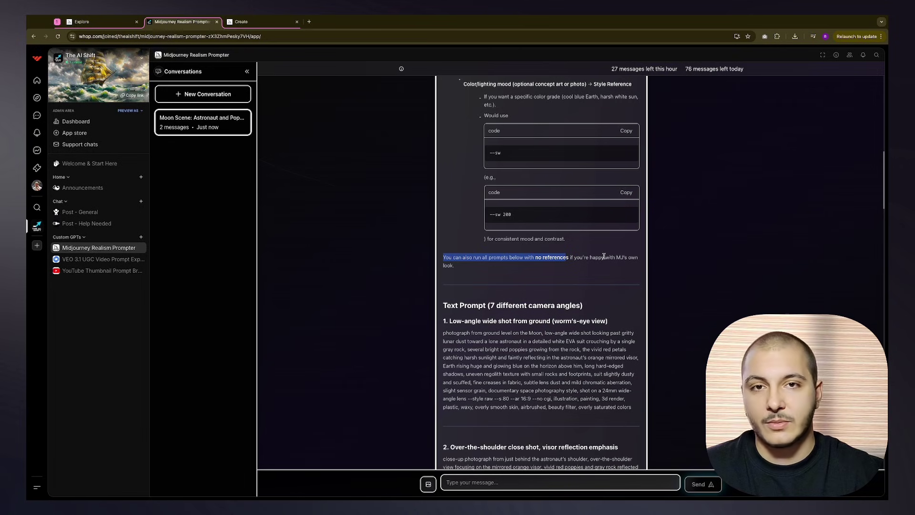
pyautogui.moveTo(578, 266); pyautogui.dragTo(520, 251)
pyautogui.click(519, 252)
pyautogui.scroll(-5, 522, 251)
# - Review the generated text prompts for the different camera angles, from the low-angle wide shot to the bird's-eye view
pyautogui.moveTo(448, 187); pyautogui.dragTo(584, 188)
pyautogui.scroll(-1, 591, 210)
pyautogui.click(452, 174)
pyautogui.moveTo(513, 171); pyautogui.dragTo(619, 174)
pyautogui.scroll(-1, 602, 185)
pyautogui.click(443, 187)
pyautogui.moveTo(442, 187); pyautogui.dragTo(504, 185)
pyautogui.moveTo(462, 185); pyautogui.dragTo(614, 184)
pyautogui.scroll(-1, 586, 186)
pyautogui.click(614, 185)
pyautogui.scroll(-2, 593, 200)
pyautogui.moveTo(455, 231); pyautogui.dragTo(533, 231)
pyautogui.scroll(-1, 533, 231)
pyautogui.moveTo(548, 167); pyautogui.dragTo(612, 167)
pyautogui.scroll(-1, 612, 168)
pyautogui.moveTo(456, 271); pyautogui.dragTo(604, 271)
pyautogui.scroll(-3, 605, 271)
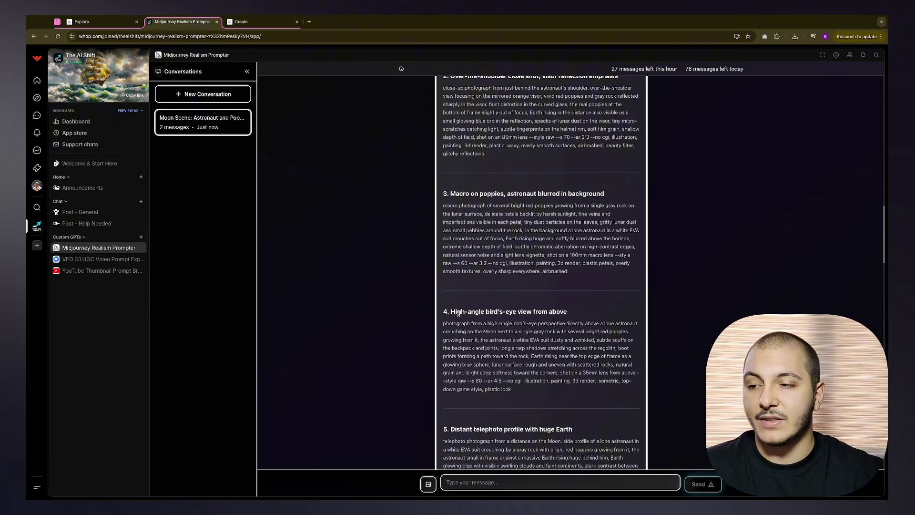
pyautogui.moveTo(469, 312); pyautogui.dragTo(566, 312)
pyautogui.click(567, 257)
pyautogui.scroll(1, 567, 237)
pyautogui.scroll(2, 567, 237)
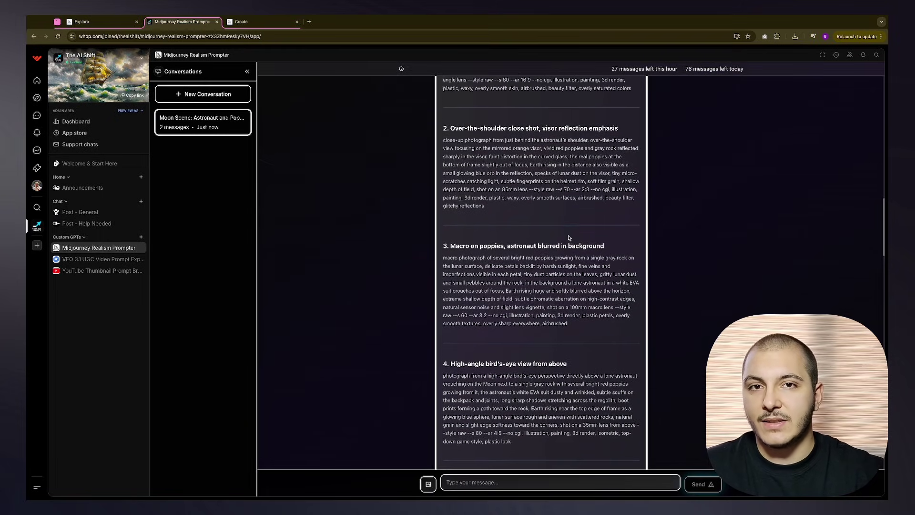
pyautogui.scroll(1, 569, 237)
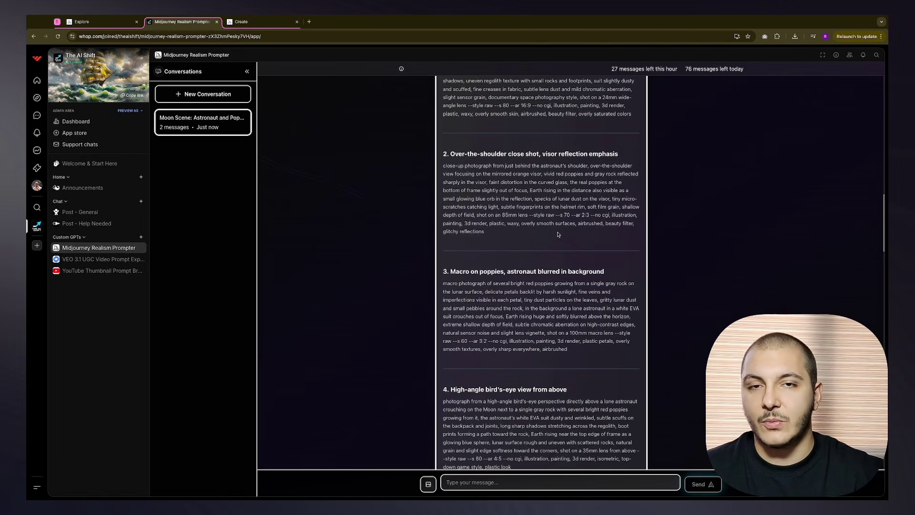
pyautogui.scroll(2, 558, 234)
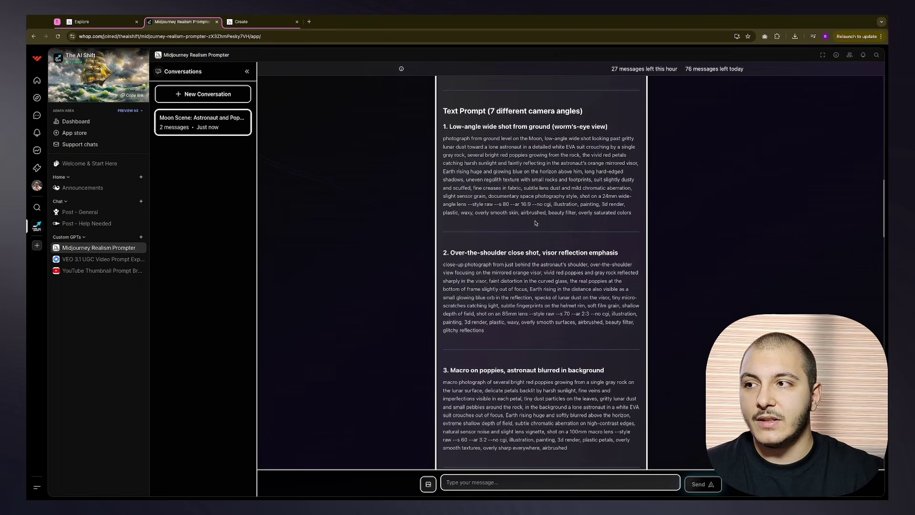
# - Copy the full "Low-angle wide shot from ground" prompt and paste it into the Midjourney prompt field
pyautogui.moveTo(442, 139); pyautogui.dragTo(515, 154)
pyautogui.click(487, 149)
pyautogui.moveTo(442, 141); pyautogui.dragTo(515, 149)
pyautogui.click(515, 148)
pyautogui.moveTo(443, 138); pyautogui.dragTo(639, 214)
pyautogui.click(446, 138)
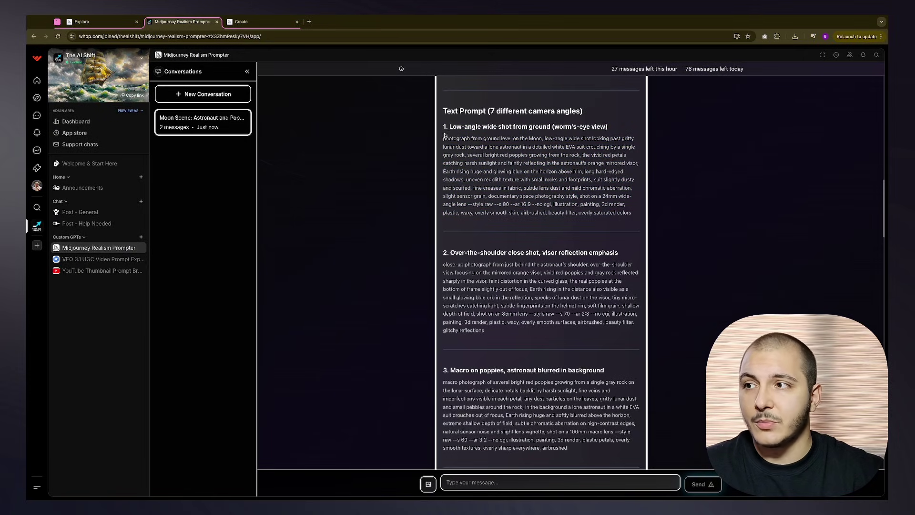
pyautogui.moveTo(443, 137); pyautogui.dragTo(633, 214)
pyautogui.hotkey('ctrl', 'c')
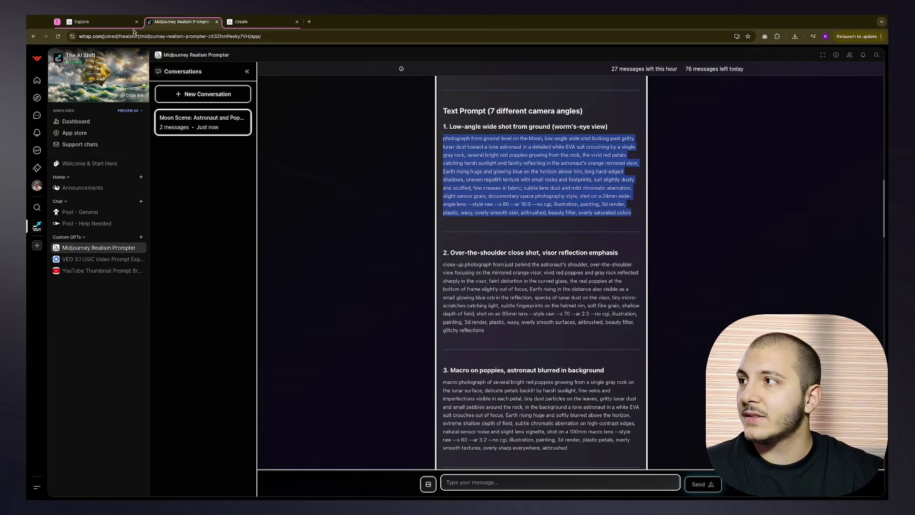
pyautogui.click(81, 22)
pyautogui.hotkey('ctrl', 'v')
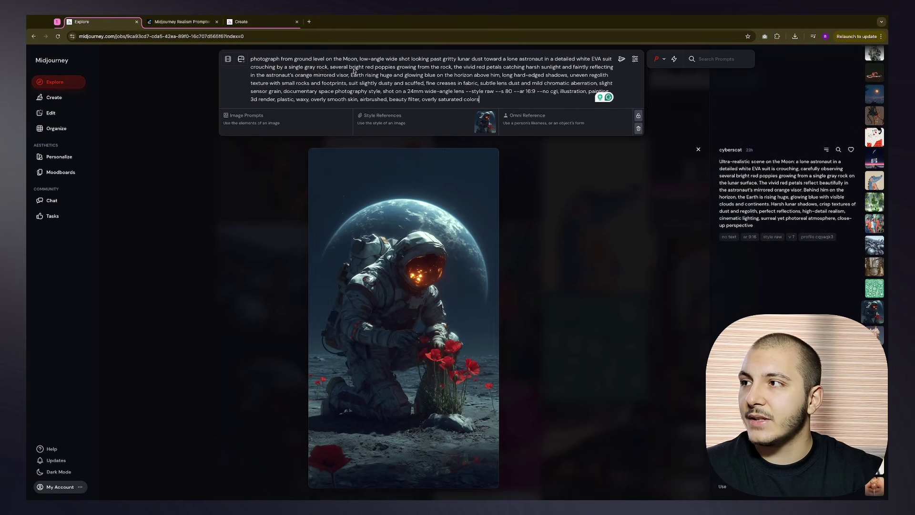
# - Check the pasted low-angle prompt, turn personalization off and look through the available profiles and moodboards
pyautogui.moveTo(443, 59); pyautogui.dragTo(616, 100)
pyautogui.click(556, 98)
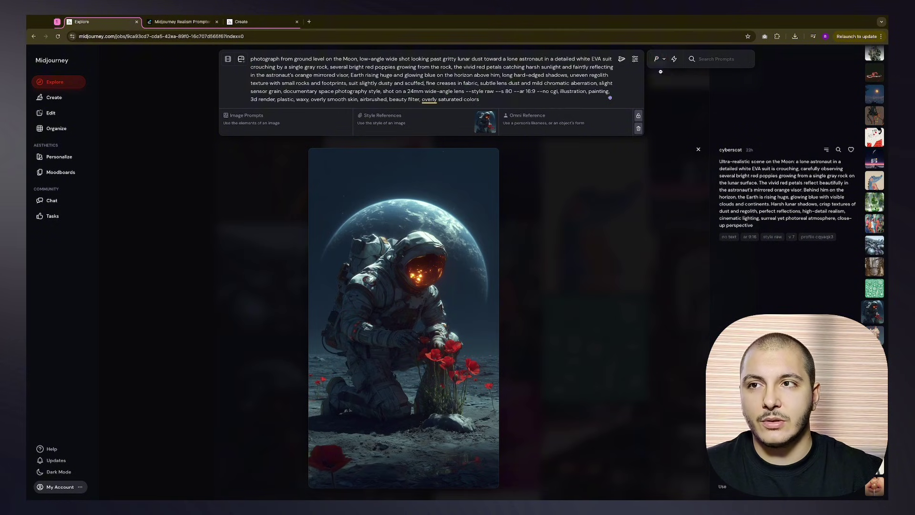
pyautogui.moveTo(556, 100); pyautogui.dragTo(410, 67)
pyautogui.click(405, 61)
pyautogui.hotkey('ctrl', 'a')
pyautogui.click(532, 102)
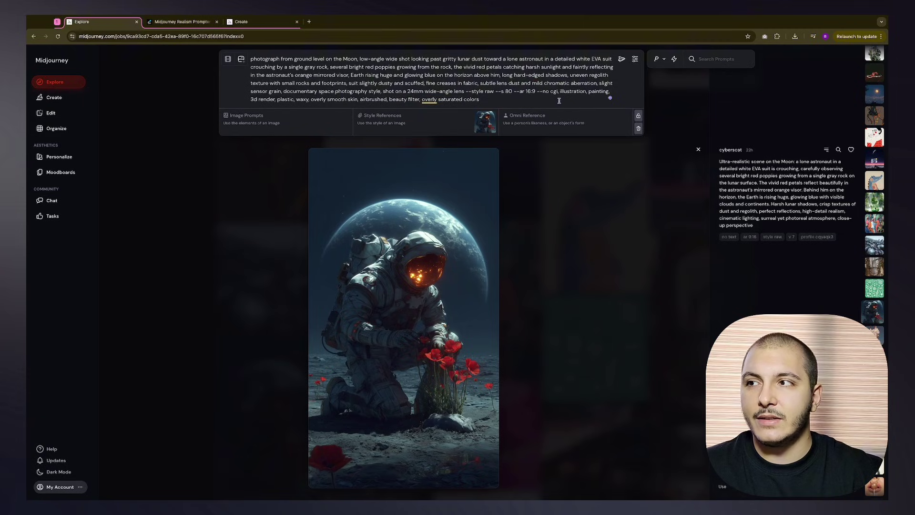
pyautogui.moveTo(590, 96); pyautogui.dragTo(501, 74)
pyautogui.click(475, 75)
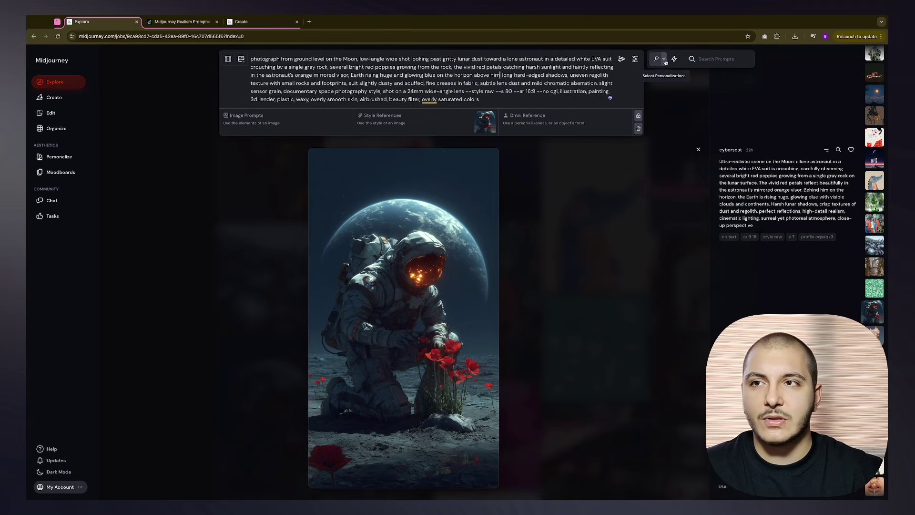
pyautogui.click(664, 62)
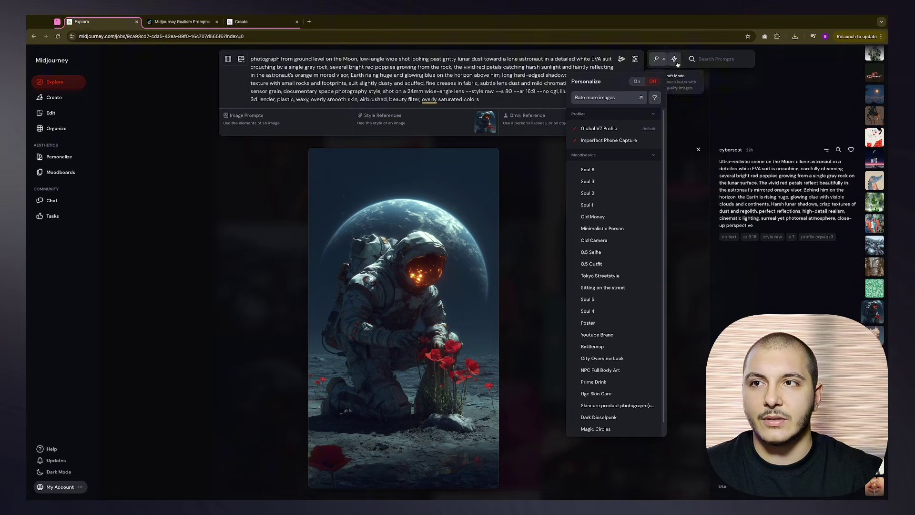
pyautogui.click(663, 60)
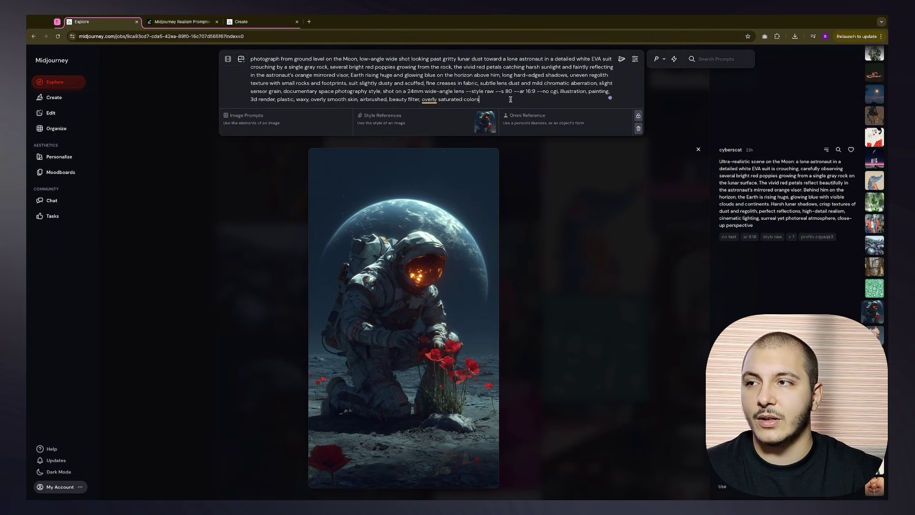
# - Copy the "Over-the-shoulder close shot, visor reflection emphasis" prompt from the conversation and paste it into the Midjourney prompt field
pyautogui.hotkey('ctrl', 'Tab')
pyautogui.scroll(-1, 439, 190)
pyautogui.moveTo(443, 246); pyautogui.dragTo(498, 294)
pyautogui.click(459, 268)
pyautogui.moveTo(440, 248)
pyautogui.mouseDown()
pyautogui.moveTo(482, 286)
pyautogui.moveTo(470, 302)
pyautogui.moveTo(443, 121)
pyautogui.moveTo(443, 248)
pyautogui.mouseUp()
pyautogui.hotkey('ctrl', 'c')
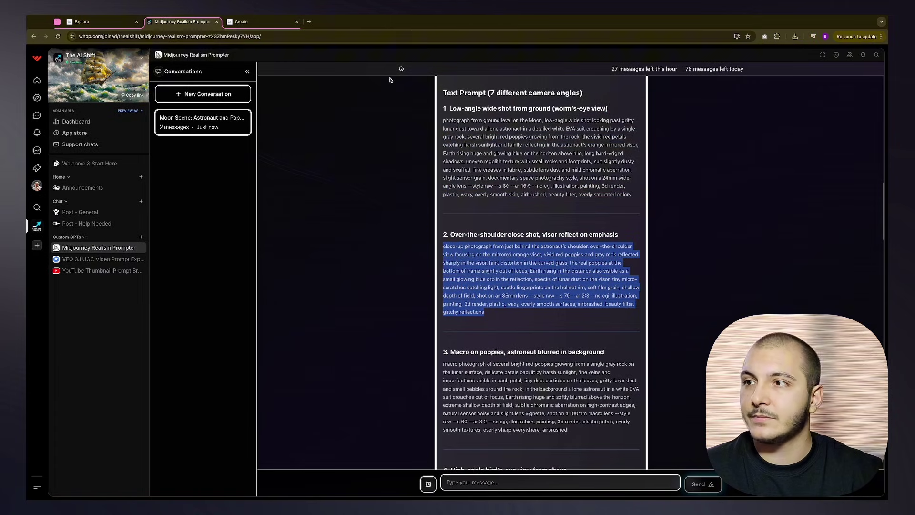
pyautogui.click(101, 21)
pyautogui.click(347, 59)
pyautogui.hotkey('ctrl', 'v')
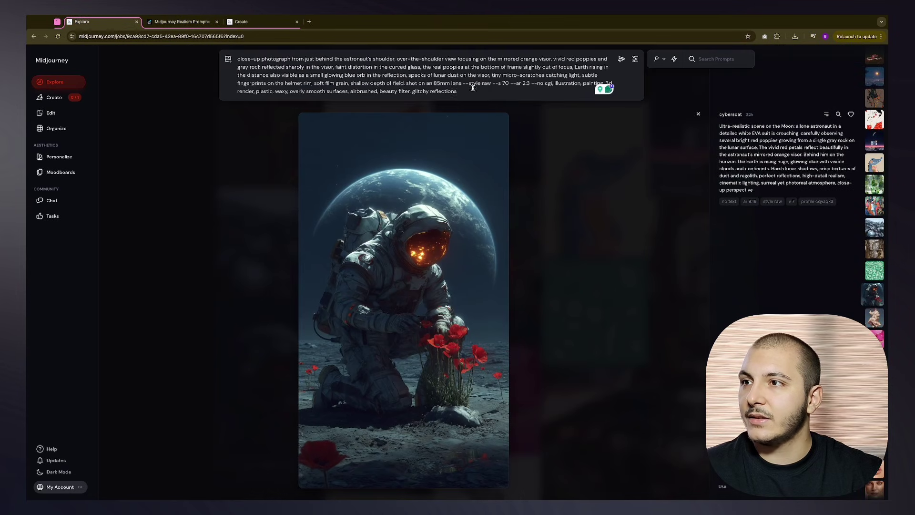
# - Submit the over-the-shoulder prompt without references, and paste and submit it again with the astronaut image as style reference
pyautogui.moveTo(456, 84); pyautogui.dragTo(603, 90)
pyautogui.click(505, 89)
pyautogui.click(534, 95)
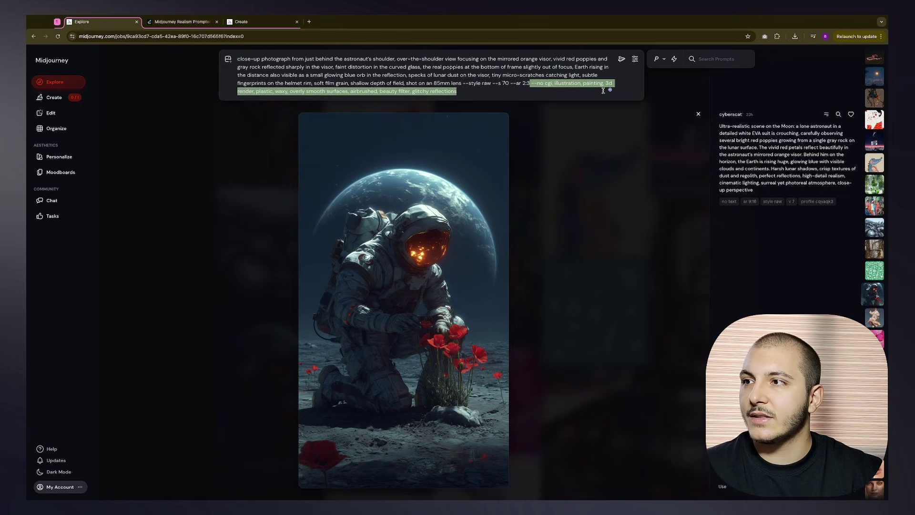
pyautogui.click(622, 59)
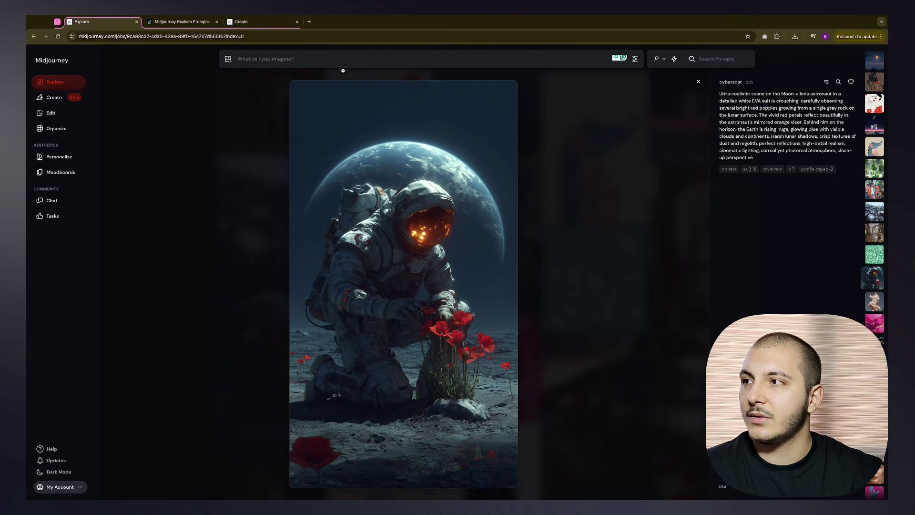
pyautogui.hotkey('ctrl', 'v')
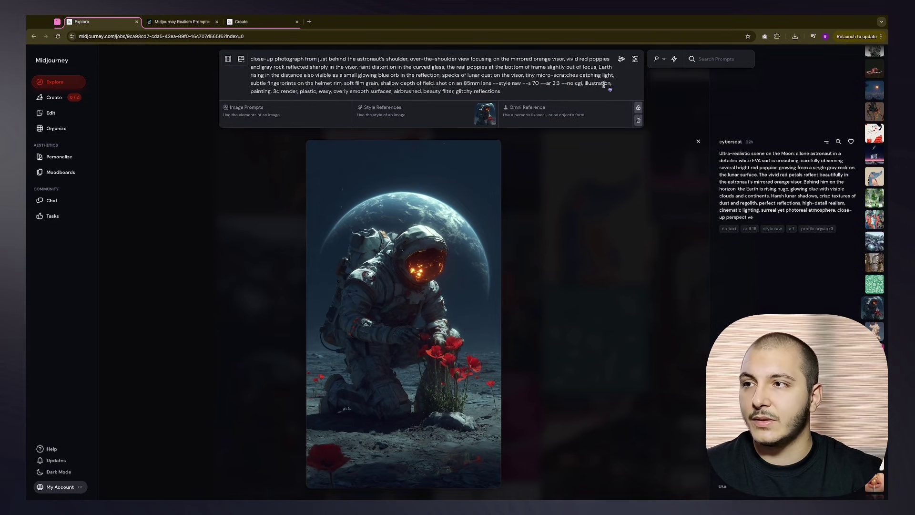
pyautogui.click(622, 60)
# - Copy the "Macro on poppies, astronaut blurred in background" prompt into the Midjourney prompt field and submit it with the astronaut image as style reference
pyautogui.click(182, 21)
pyautogui.scroll(-3, 449, 210)
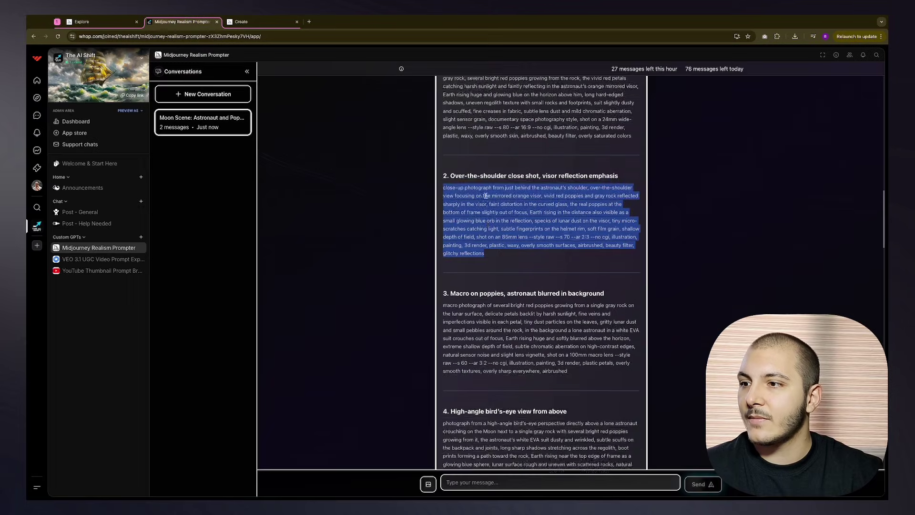
pyautogui.click(444, 205)
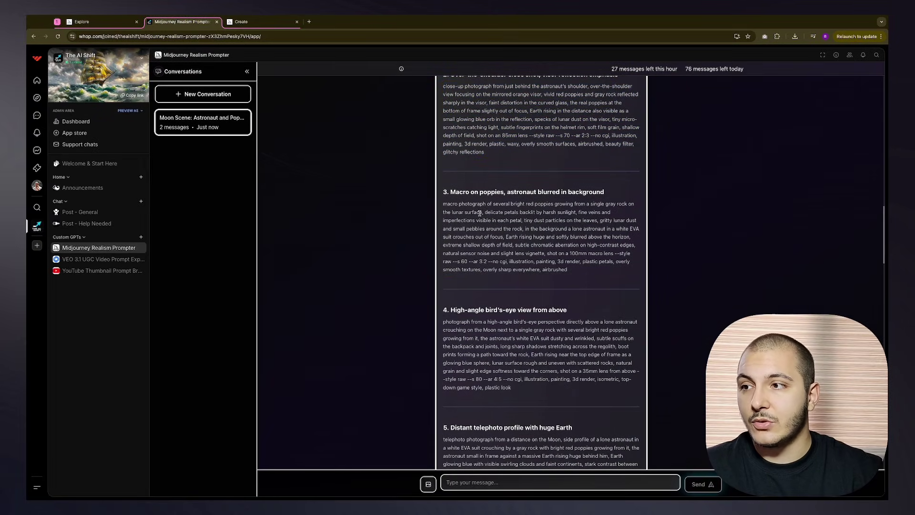
pyautogui.moveTo(444, 205); pyautogui.dragTo(567, 269)
pyautogui.press('super+c')
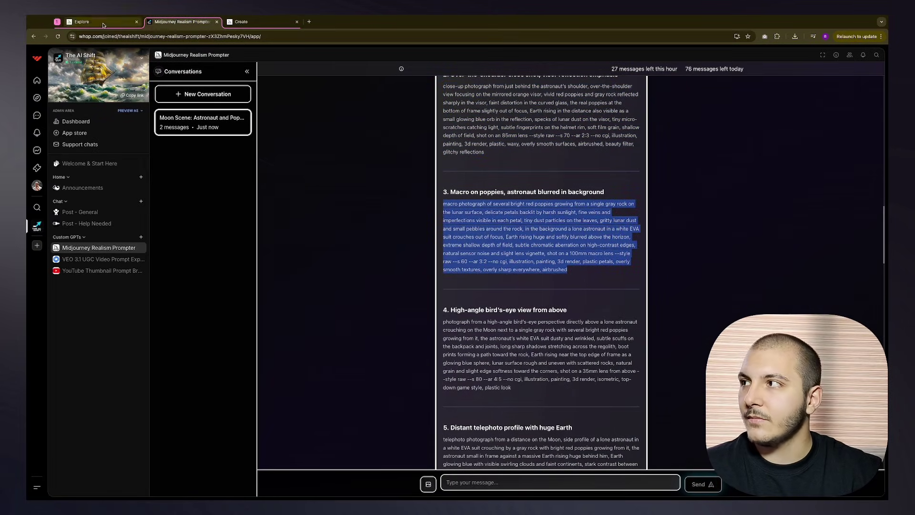
pyautogui.click(81, 21)
pyautogui.click(384, 64)
pyautogui.press('super+v')
pyautogui.moveTo(463, 200); pyautogui.dragTo(498, 117)
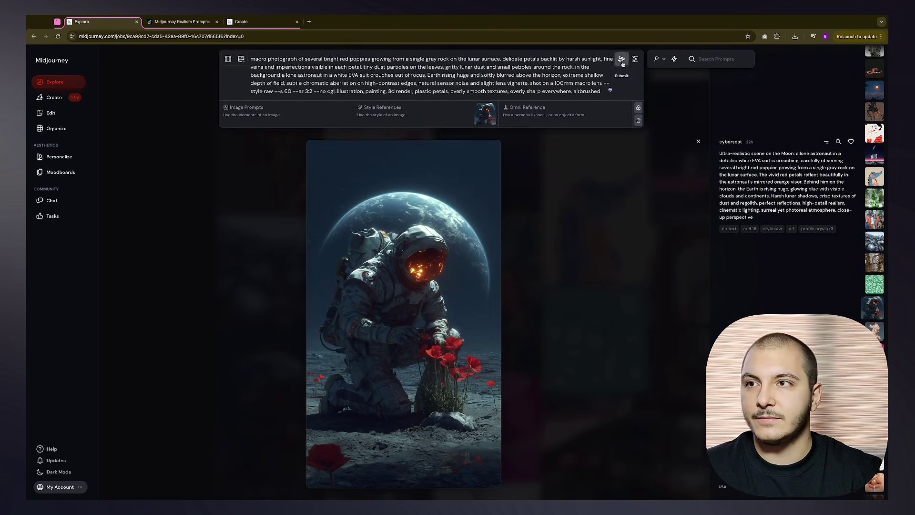
pyautogui.press('Return')
# - Copy the "High-angle bird's-eye view from above" prompt into Midjourney and submit it with the astronaut image as style reference
pyautogui.click(183, 22)
pyautogui.scroll(-2, 472, 214)
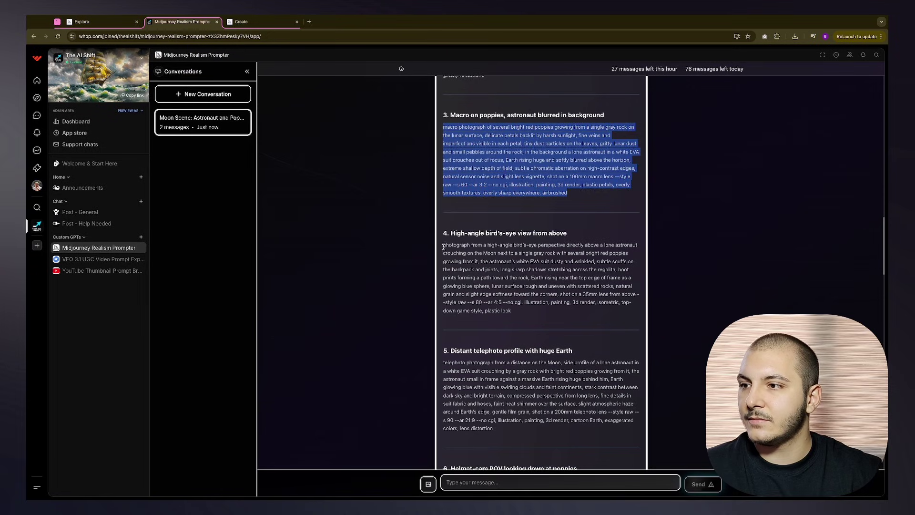
pyautogui.moveTo(444, 244); pyautogui.dragTo(528, 311)
pyautogui.hotkey('ctrl', 'c')
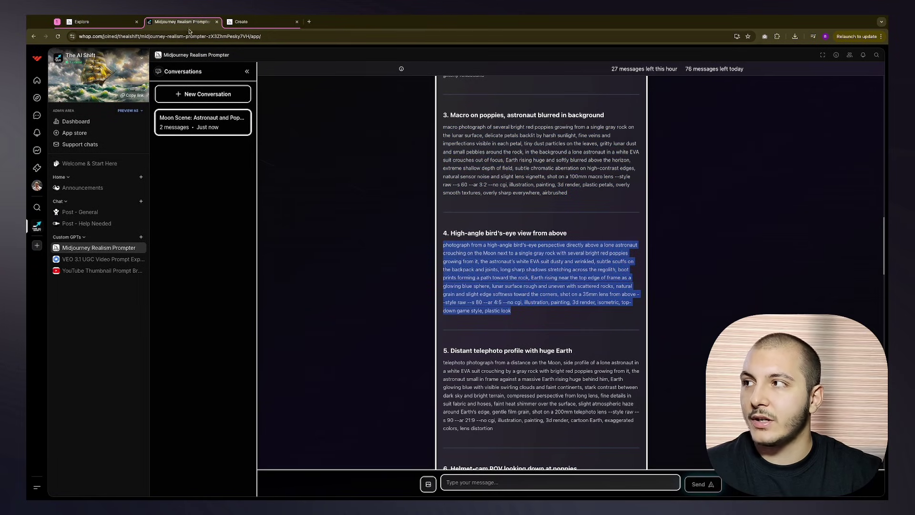
pyautogui.click(101, 21)
pyautogui.hotkey('ctrl', 'v')
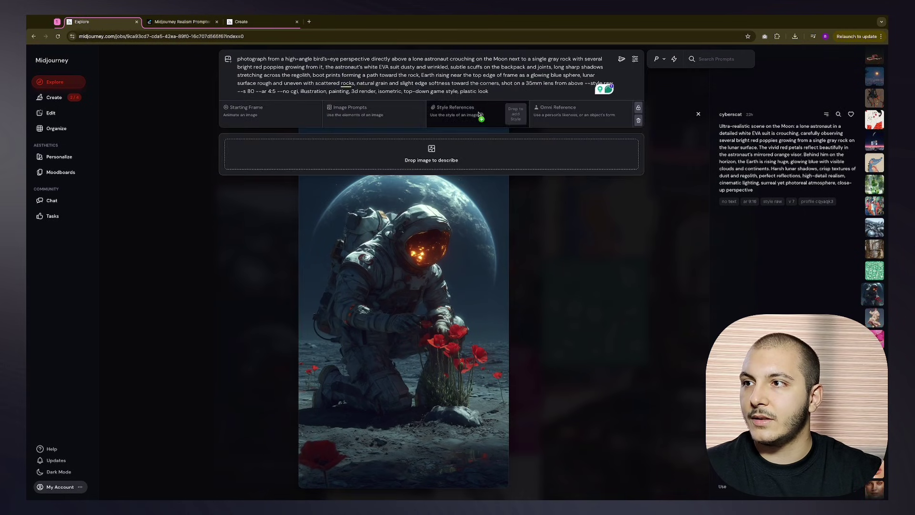
pyautogui.click(621, 60)
# - Copy the "Distant telephoto profile with huge Earth" prompt into Midjourney and submit it with the astronaut image as style reference
pyautogui.click(181, 21)
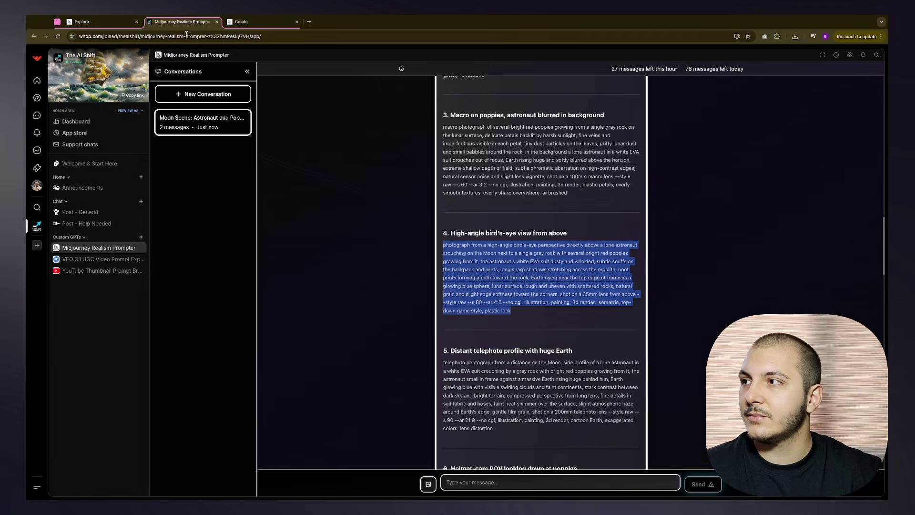
pyautogui.scroll(-3, 440, 259)
pyautogui.moveTo(440, 260); pyautogui.dragTo(522, 325)
pyautogui.hotkey('ctrl', 'c')
pyautogui.hotkey('ctrl', '1')
pyautogui.hotkey('ctrl', 'v')
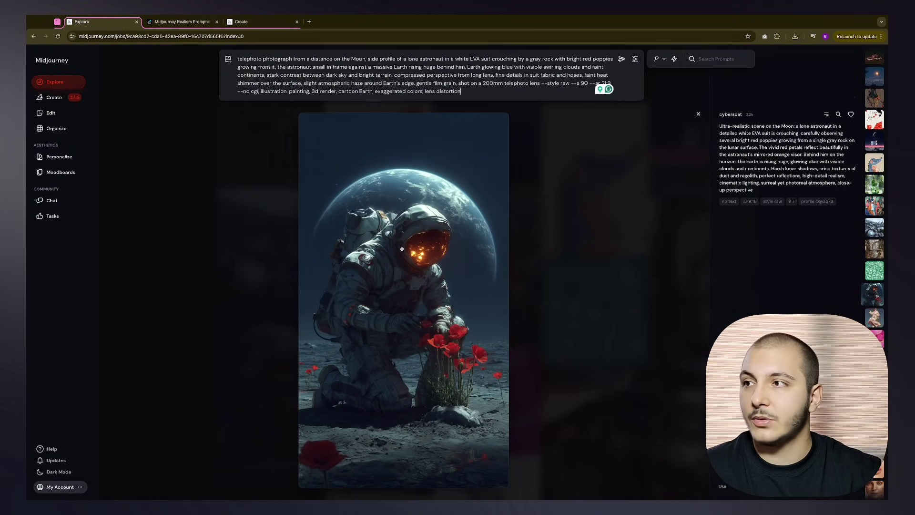
pyautogui.click(622, 60)
# - Copy the "Helmet-cam POV looking down at poppies" prompt into Midjourney and submit it with the astronaut image as style reference
pyautogui.click(181, 21)
pyautogui.scroll(-4, 451, 197)
pyautogui.moveTo(584, 260); pyautogui.dragTo(444, 194)
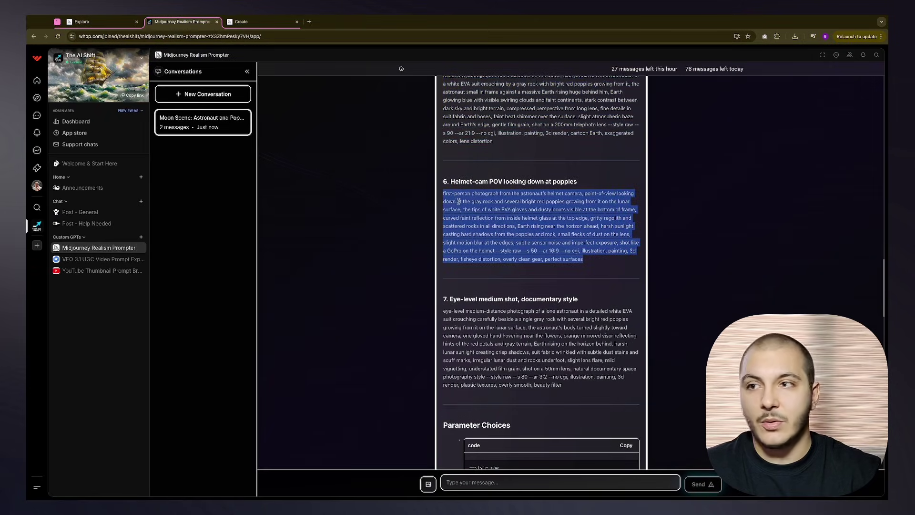
pyautogui.click(102, 25)
pyautogui.click(396, 59)
pyautogui.press('super+v')
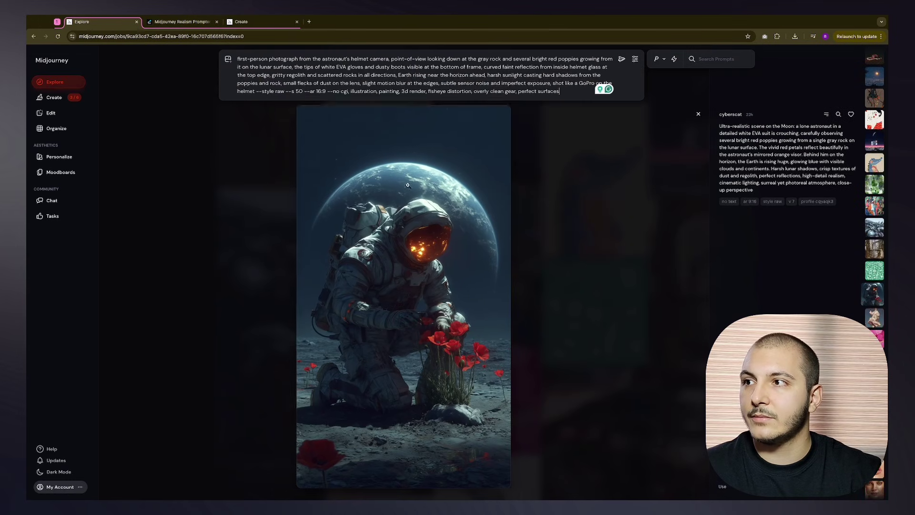
pyautogui.moveTo(436, 200); pyautogui.dragTo(407, 114)
pyautogui.press('Return')
# - Copy the "Eye-level medium shot, documentary style" prompt into Midjourney and submit it with the astronaut image as style reference
pyautogui.click(191, 21)
pyautogui.scroll(-1, 446, 234)
pyautogui.moveTo(443, 227); pyautogui.dragTo(576, 304)
pyautogui.press('super+c')
pyautogui.click(81, 22)
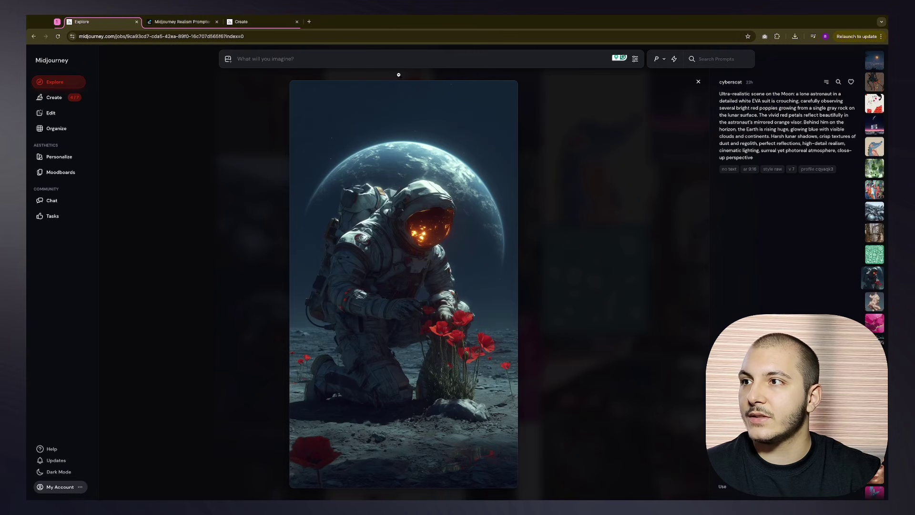
pyautogui.press('super+v')
pyautogui.moveTo(486, 155); pyautogui.dragTo(482, 122)
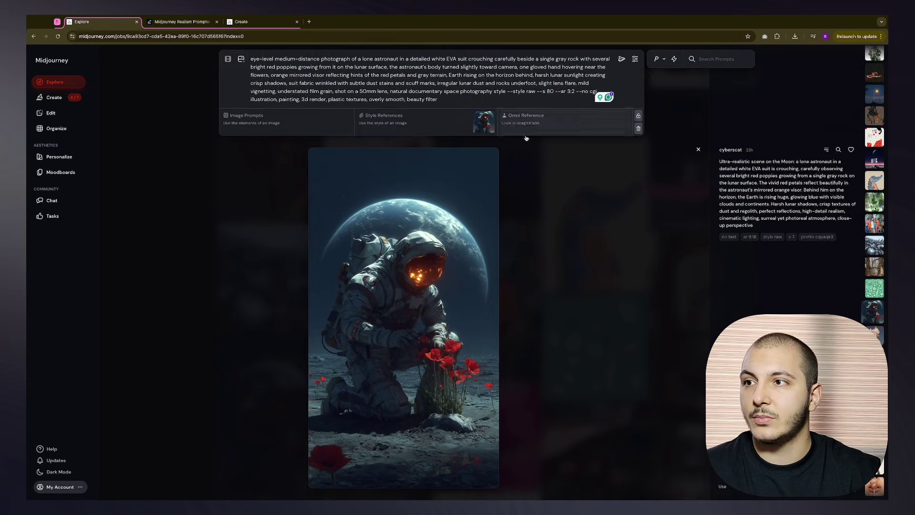
pyautogui.click(622, 60)
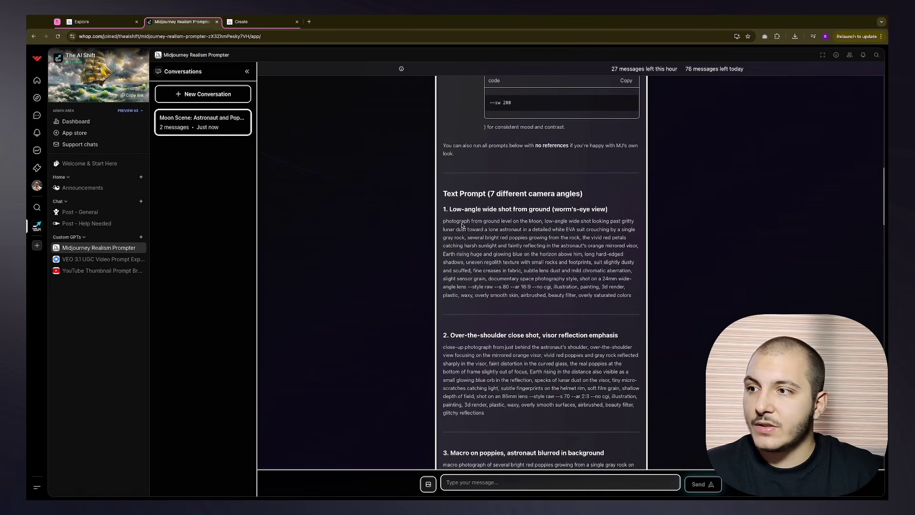
# - Check the "Low-angle wide shot from ground (worm's-eye view)" heading and examine the images generated from that prompt in Midjourney
pyautogui.moveTo(446, 209); pyautogui.dragTo(609, 213)
pyautogui.hotkey('ctrl', 'Tab')
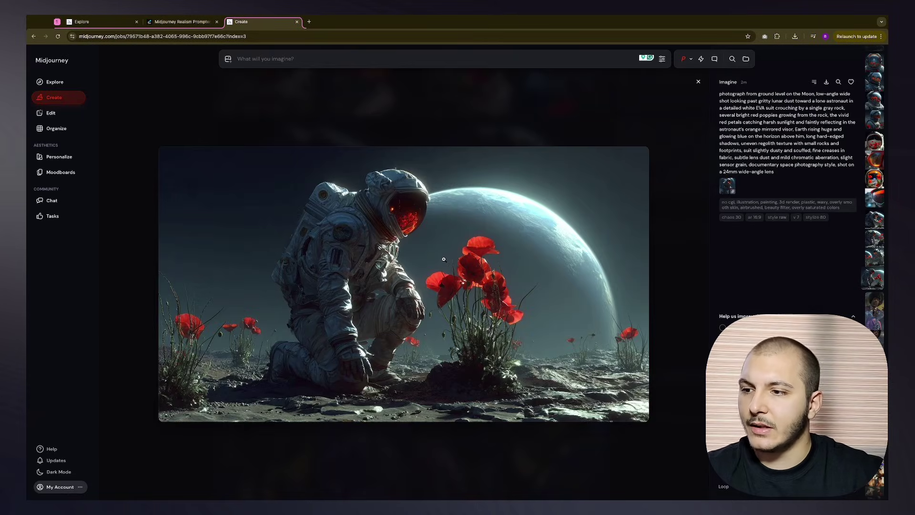
pyautogui.press('Left')
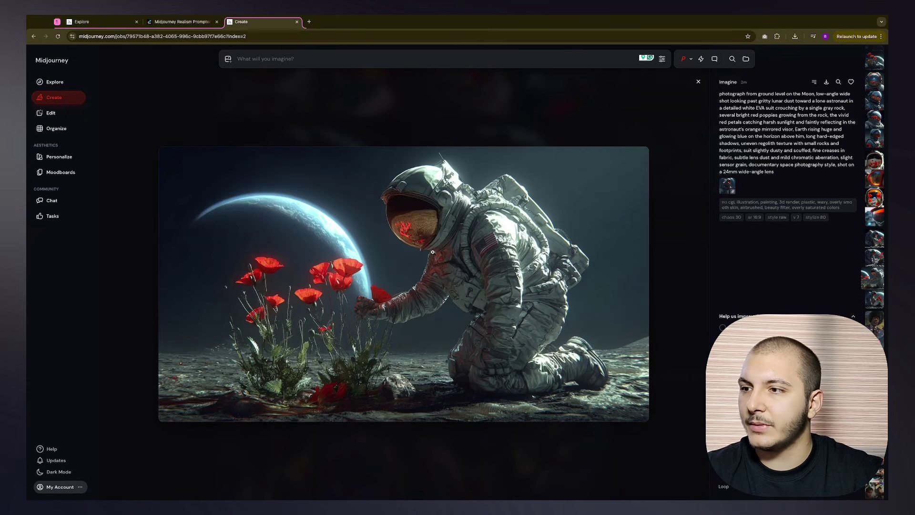
pyautogui.press('Left')
pyautogui.press('Left')
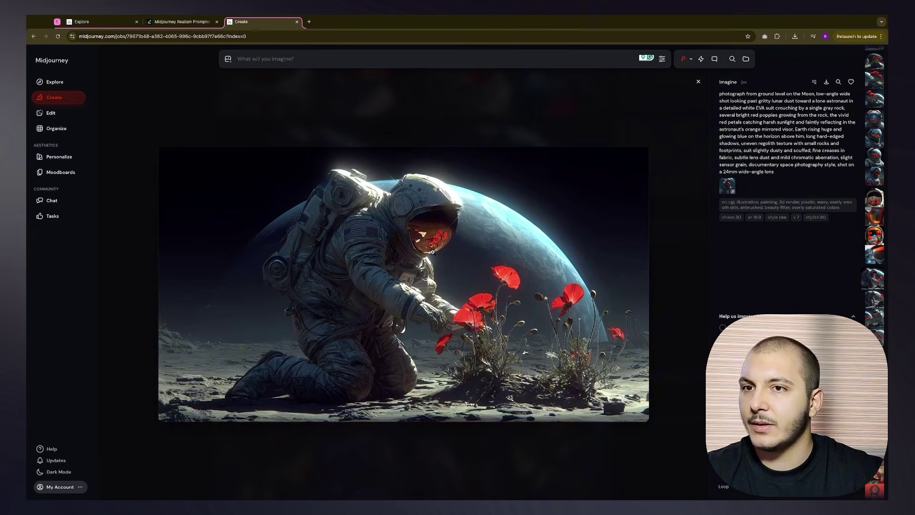
pyautogui.press('Right')
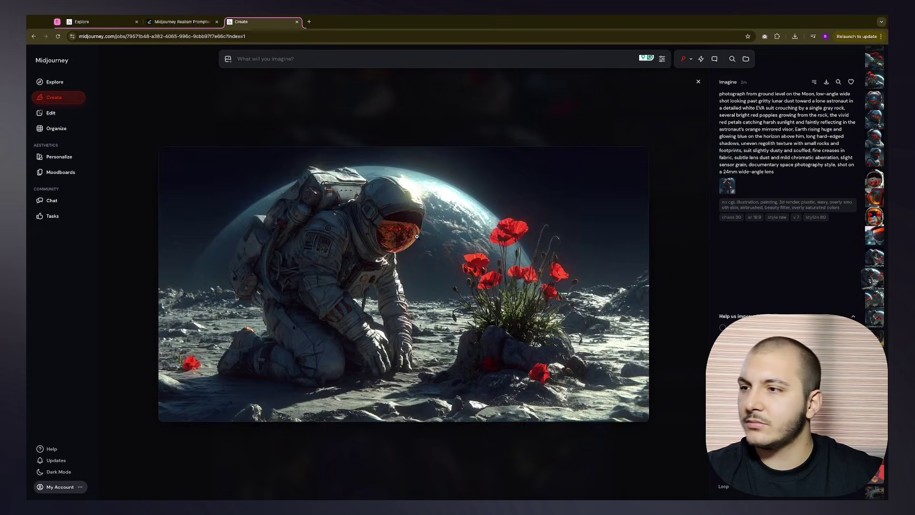
pyautogui.press('Right')
pyautogui.press('Right')
pyautogui.press('Left')
# - View the astronaut style reference image enlarged and compare it with the low-angle variations
pyautogui.click(541, 246)
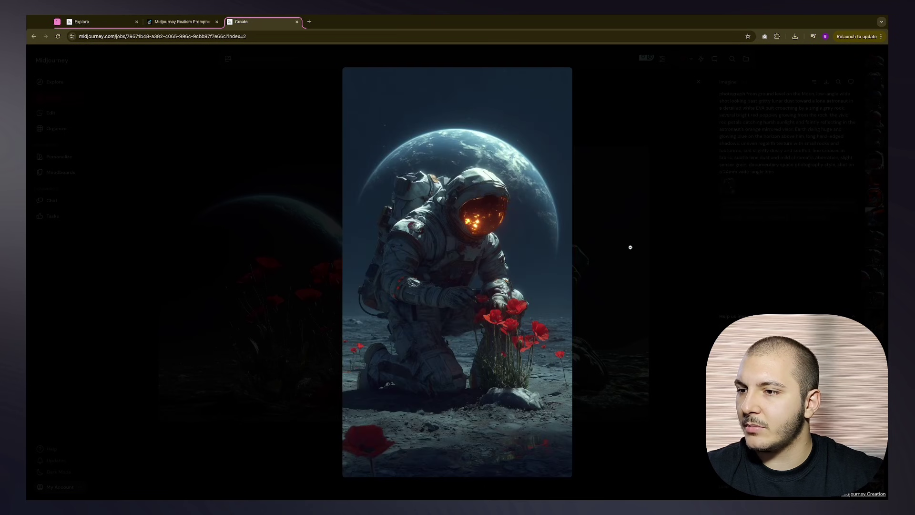
pyautogui.click(630, 247)
pyautogui.press('Right')
pyautogui.press('Left')
pyautogui.press('Left')
pyautogui.press('Right')
pyautogui.press('Left')
pyautogui.press('Right')
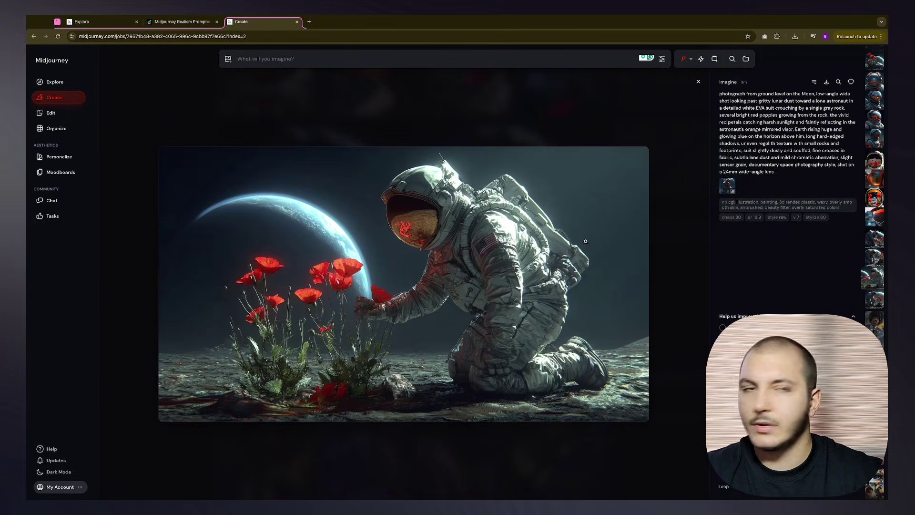
# - Reread the "Over-the-shoulder close shot, visor reflection emphasis" heading and prompt in the custom GPT conversation
pyautogui.click(181, 21)
pyautogui.scroll(-2, 541, 267)
pyautogui.moveTo(450, 256); pyautogui.dragTo(620, 260)
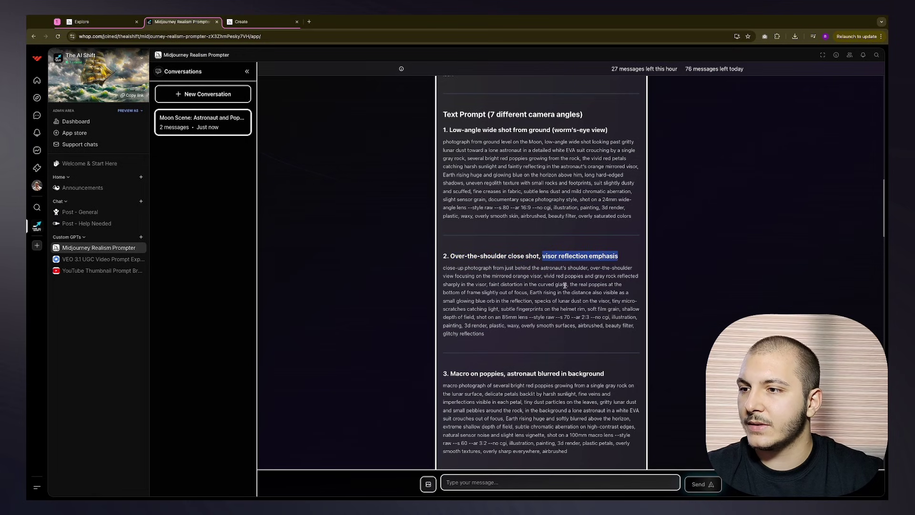
pyautogui.scroll(-1, 559, 284)
pyautogui.click(513, 277)
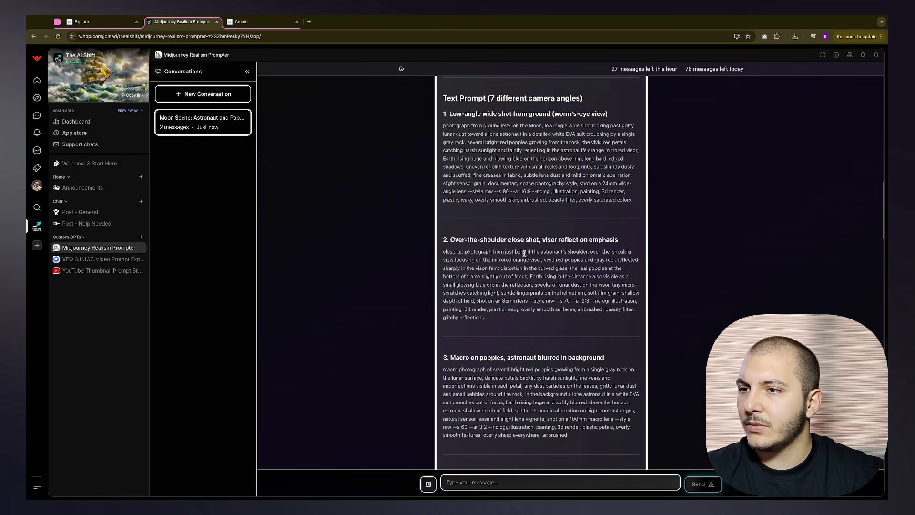
pyautogui.moveTo(590, 251); pyautogui.dragTo(629, 253)
pyautogui.moveTo(455, 260); pyautogui.dragTo(541, 265)
pyautogui.click(546, 265)
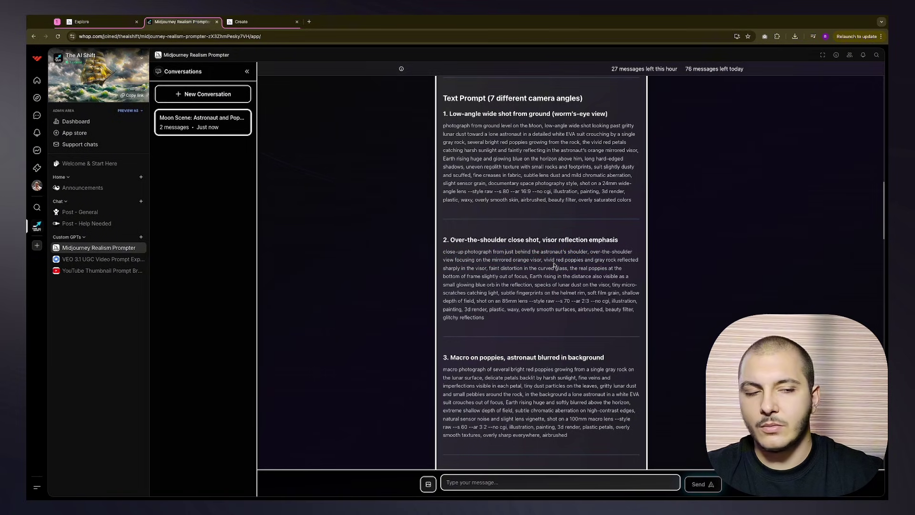
# - Examine the over-the-shoulder images that Midjourney generated without a style reference
pyautogui.click(262, 22)
pyautogui.press('Left')
pyautogui.press('Left')
pyautogui.press('Left')
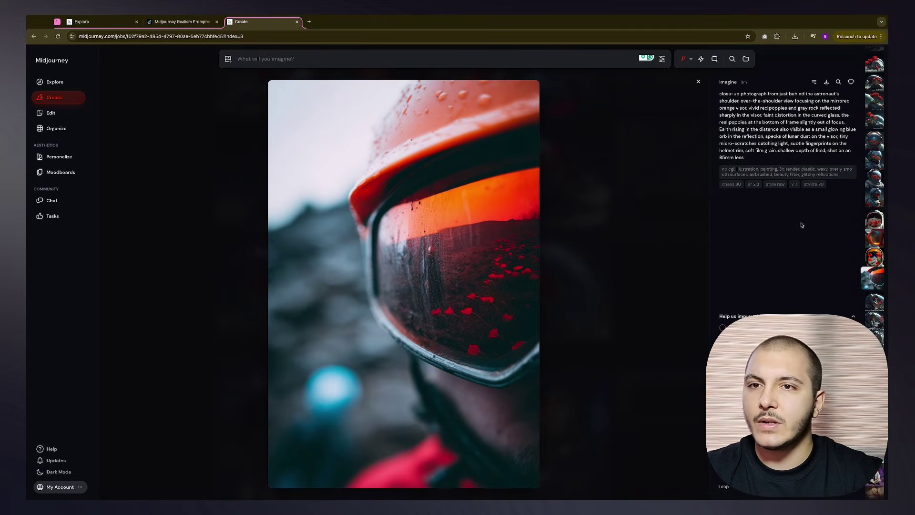
pyautogui.scroll(1, 480, 282)
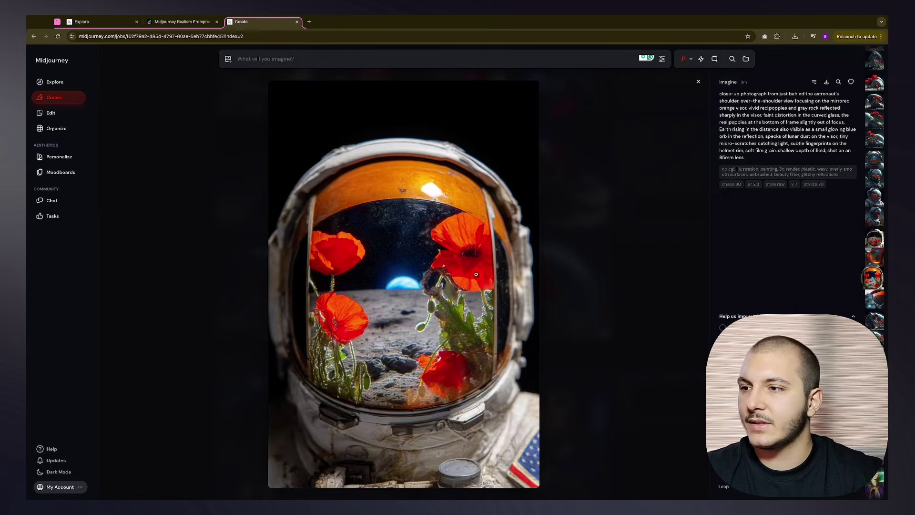
pyautogui.scroll(-1, 524, 302)
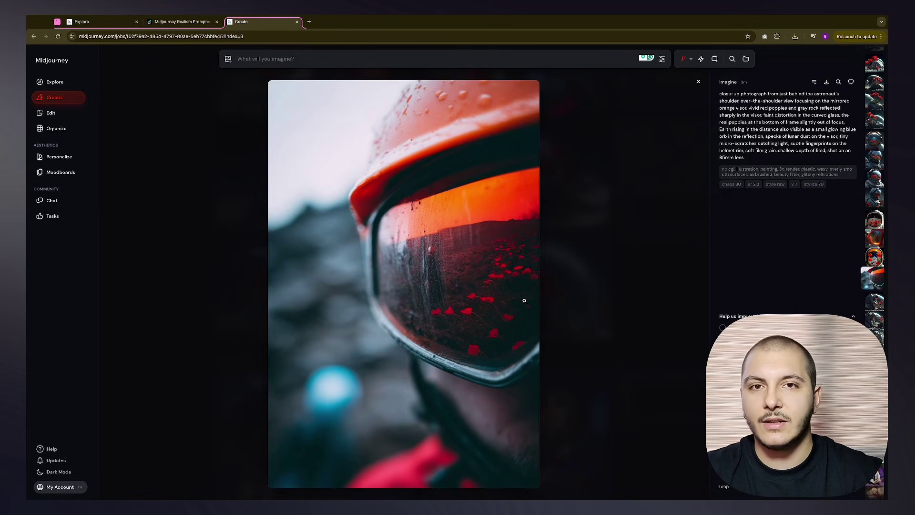
pyautogui.scroll(1, 524, 301)
pyautogui.scroll(1, 524, 301)
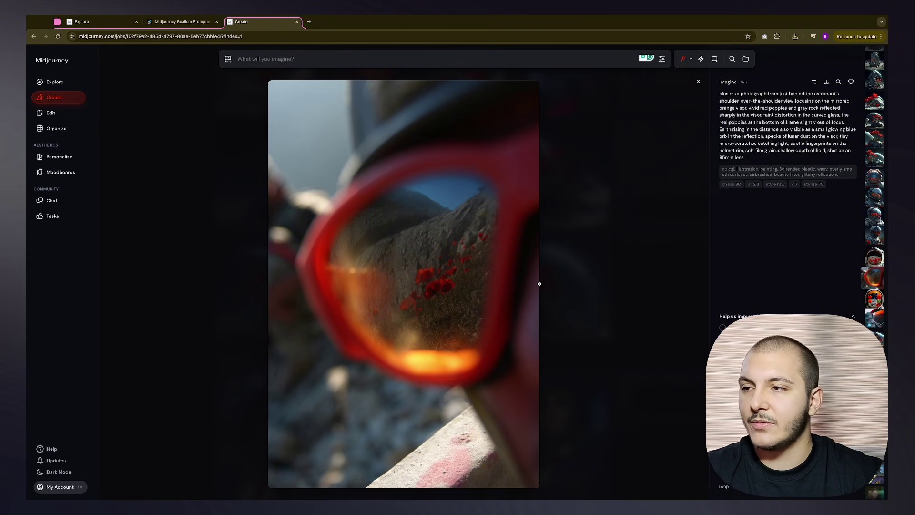
# - Examine the four over-the-shoulder images generated with the astronaut style reference
pyautogui.scroll(-6, 539, 284)
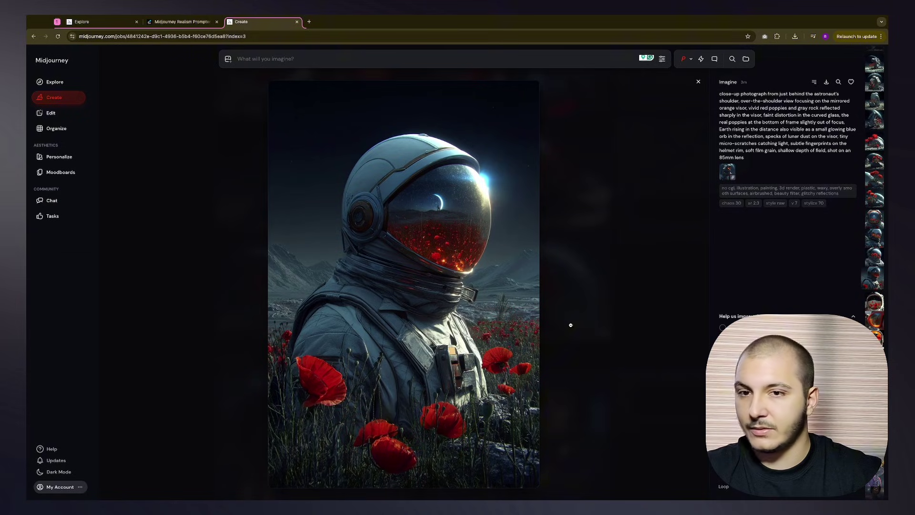
pyautogui.press('Left')
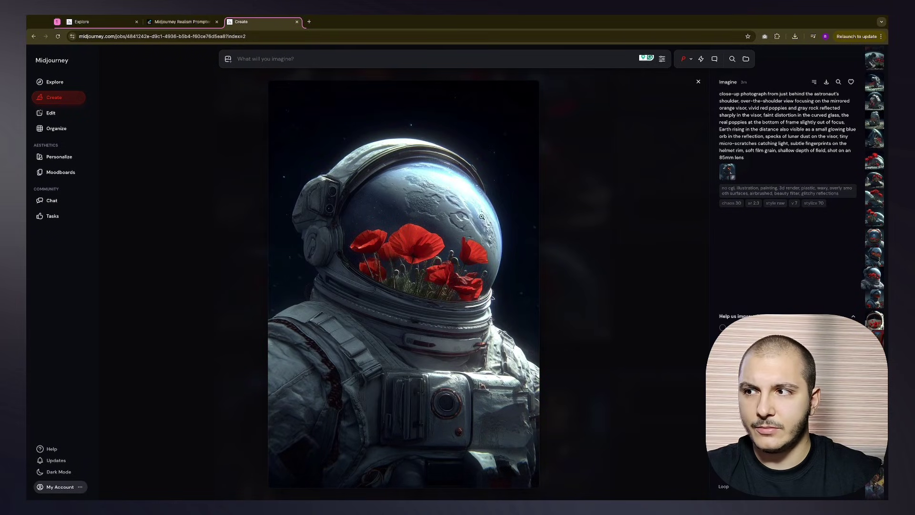
pyautogui.scroll(1, 577, 316)
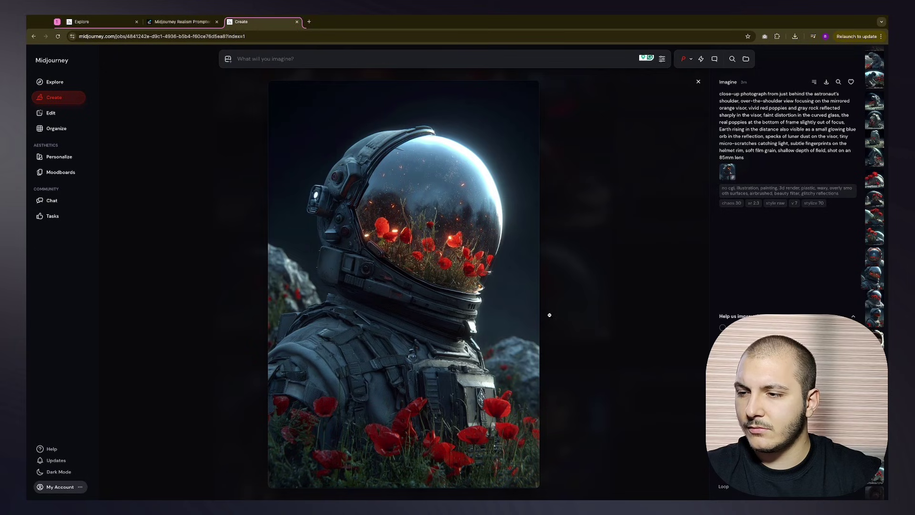
pyautogui.scroll(1, 550, 315)
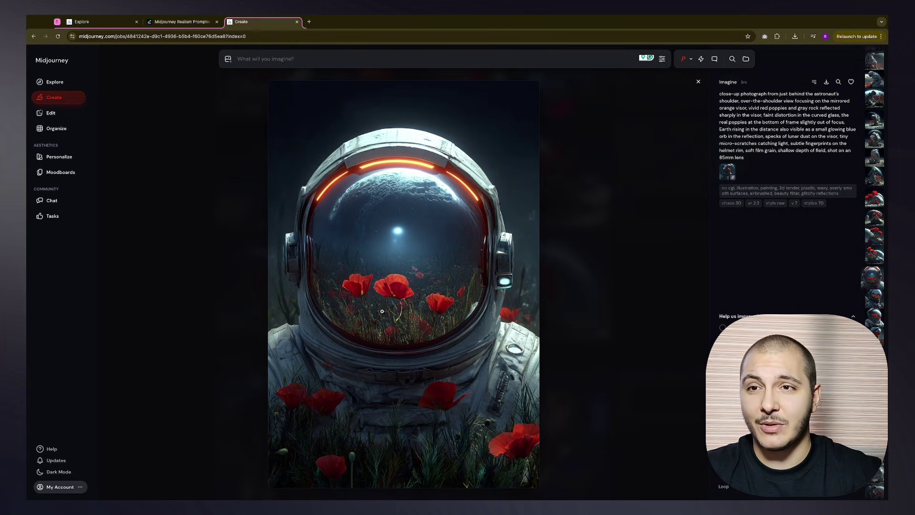
# - Reread the "Macro on poppies, astronaut blurred in background" heading in the custom GPT conversation and return to the Midjourney results
pyautogui.hotkey('ctrl', 'shift', 'Tab')
pyautogui.moveTo(450, 232); pyautogui.dragTo(606, 238)
pyautogui.click(248, 21)
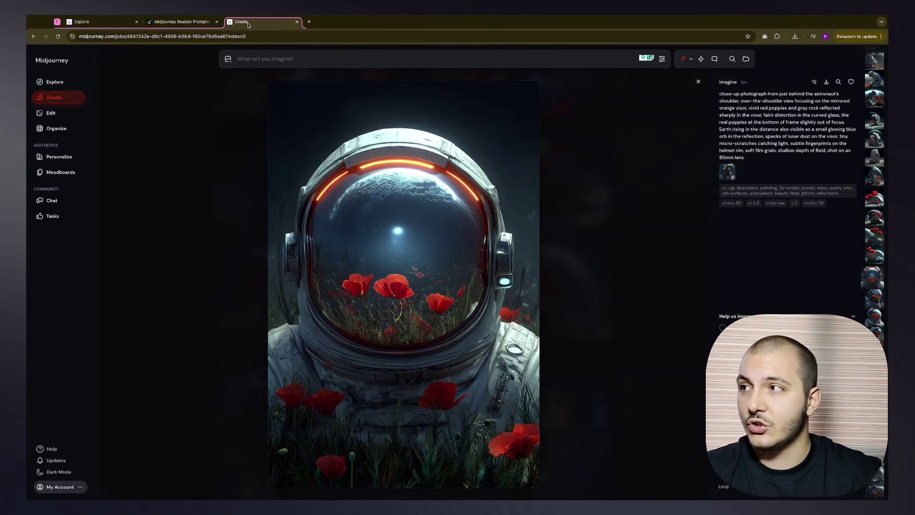
# - Examine the four enlarged macro poppy images generated with the astronaut style reference
pyautogui.scroll(1, 576, 271)
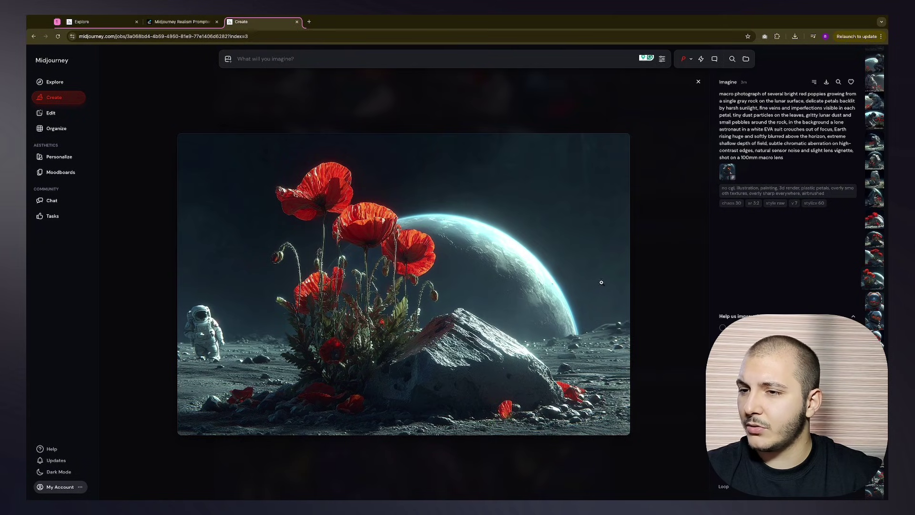
pyautogui.press('Left')
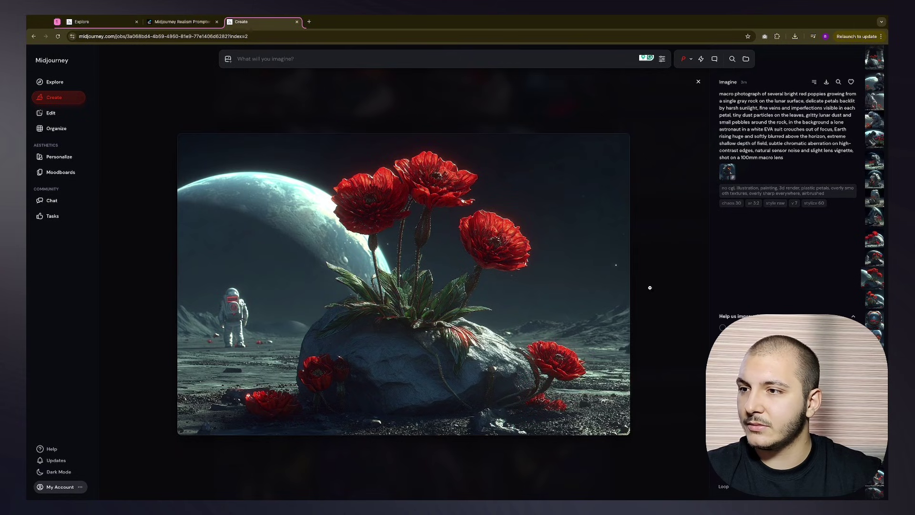
pyautogui.scroll(1, 650, 288)
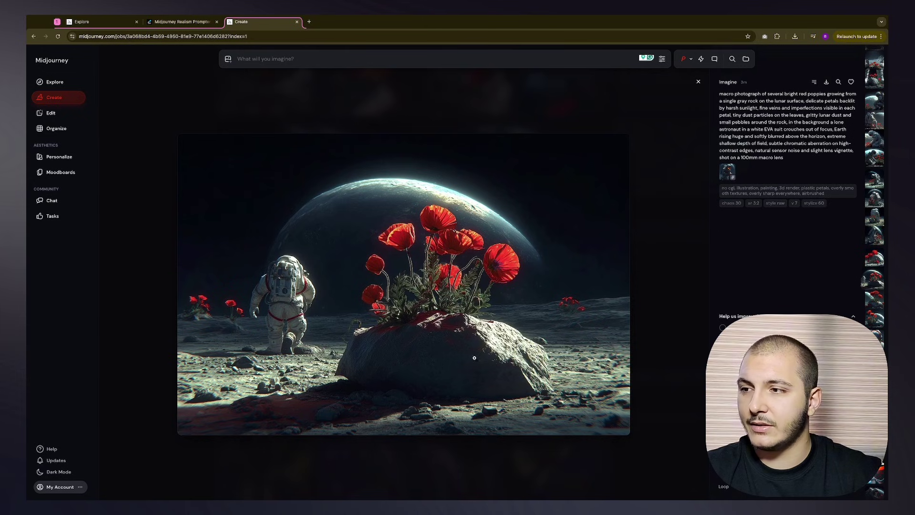
pyautogui.scroll(1, 506, 287)
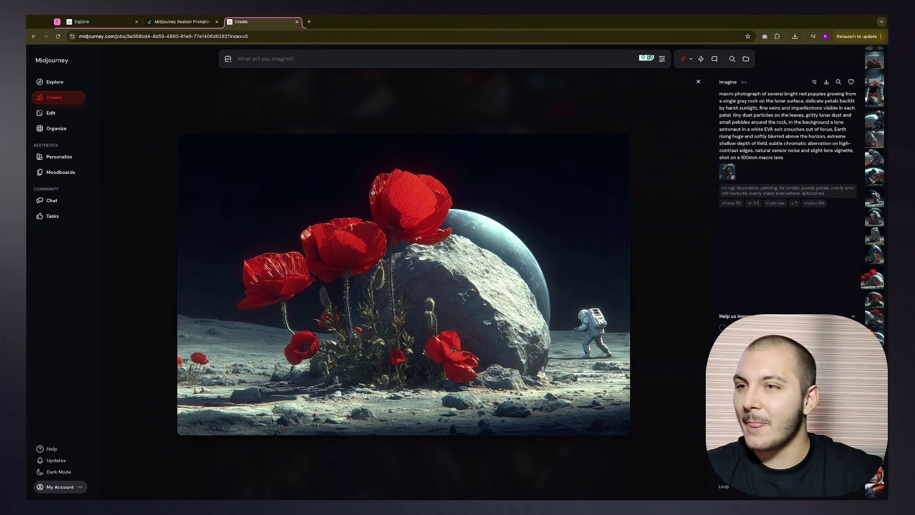
# - Check the "High-angle bird's-eye view from above" prompt in the custom GPT conversation and return to Midjourney
pyautogui.click(184, 22)
pyautogui.scroll(-1, 487, 256)
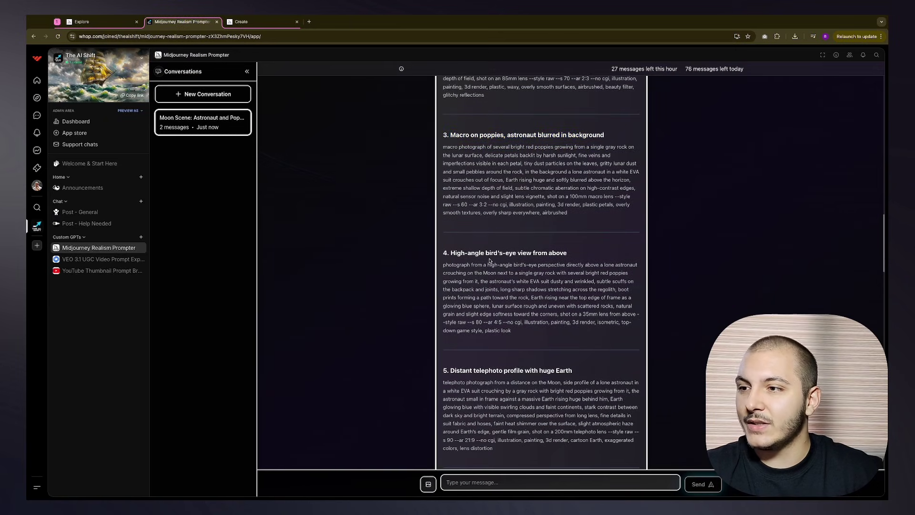
pyautogui.click(248, 22)
# - Examine the enlarged high-angle bird's-eye images of the kneeling astronaut and compare them with one another
pyautogui.scroll(-1, 642, 264)
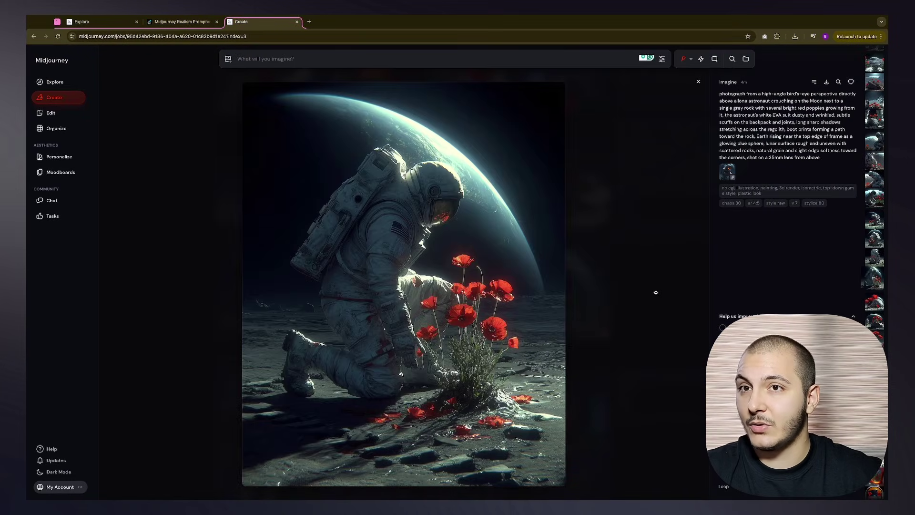
pyautogui.scroll(2, 662, 298)
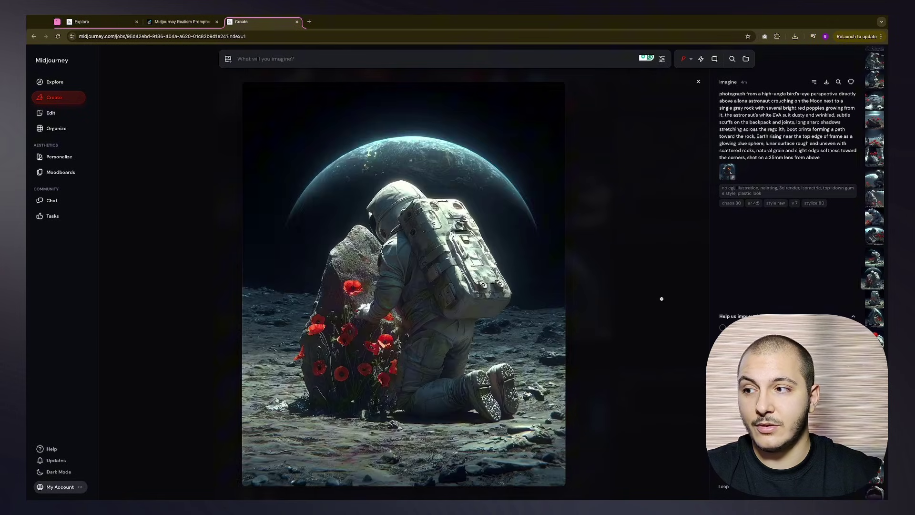
pyautogui.scroll(-2, 660, 299)
pyautogui.scroll(1, 639, 293)
pyautogui.scroll(-1, 636, 292)
pyautogui.scroll(-1, 635, 291)
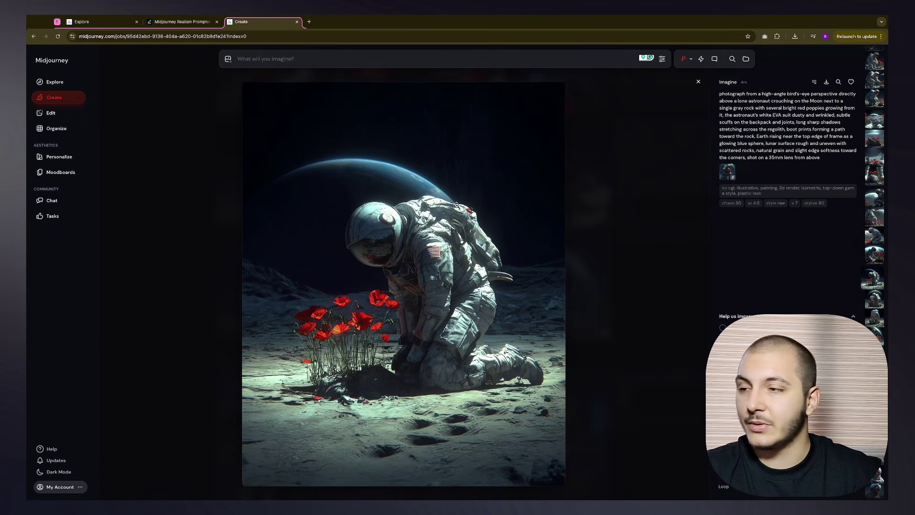
# - Reread the "Distant telephoto profile with huge Earth" heading and prompt in the custom GPT conversation
pyautogui.click(181, 22)
pyautogui.scroll(-2, 480, 247)
pyautogui.moveTo(444, 212); pyautogui.dragTo(548, 223)
pyautogui.click(547, 264)
pyautogui.moveTo(544, 301); pyautogui.dragTo(531, 226)
pyautogui.click(531, 226)
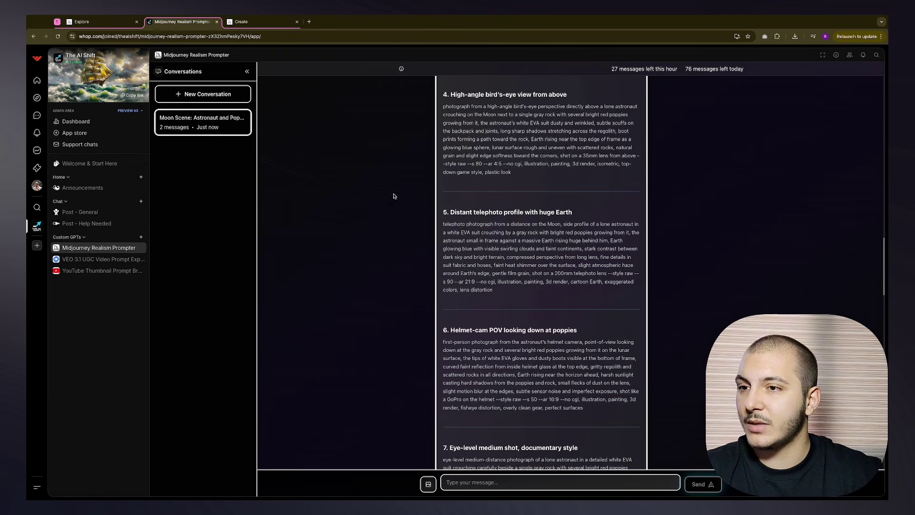
# - Examine the four enlarged telephoto profile images with the huge Earth in Midjourney
pyautogui.click(238, 21)
pyautogui.scroll(1, 616, 252)
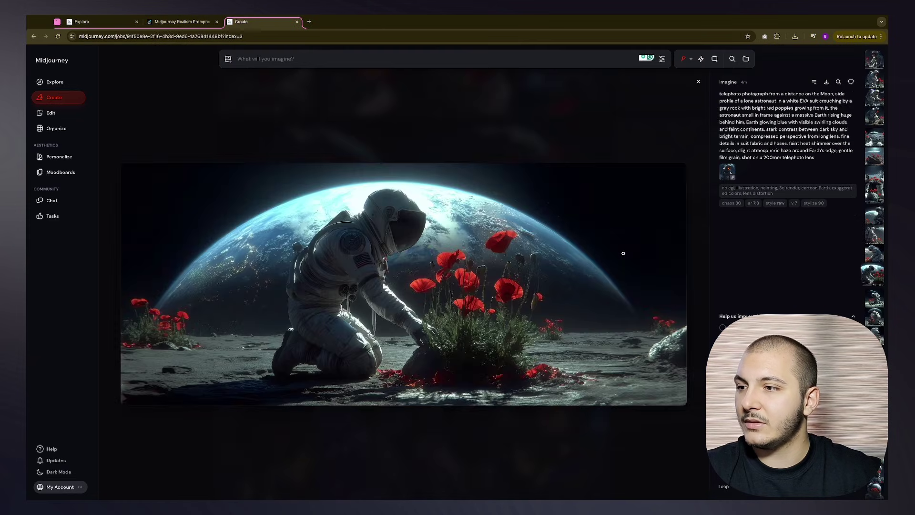
pyautogui.scroll(2, 623, 253)
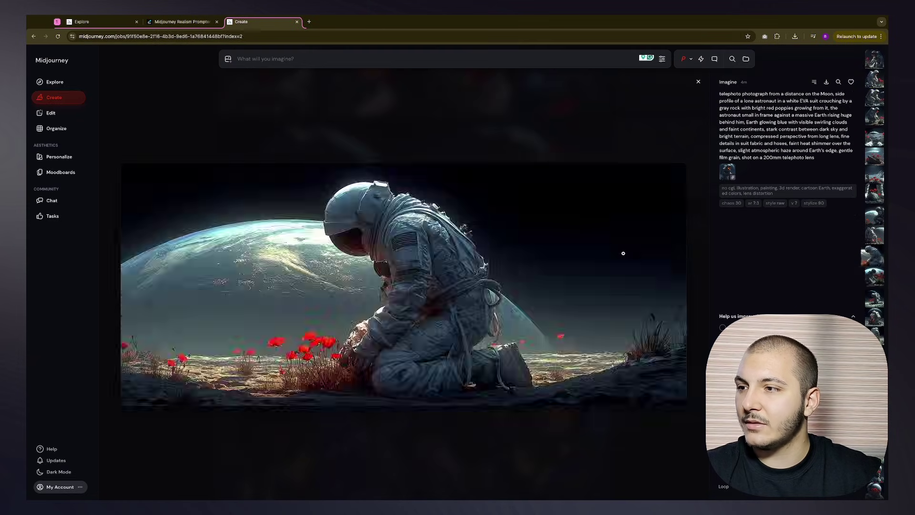
pyautogui.scroll(-2, 623, 253)
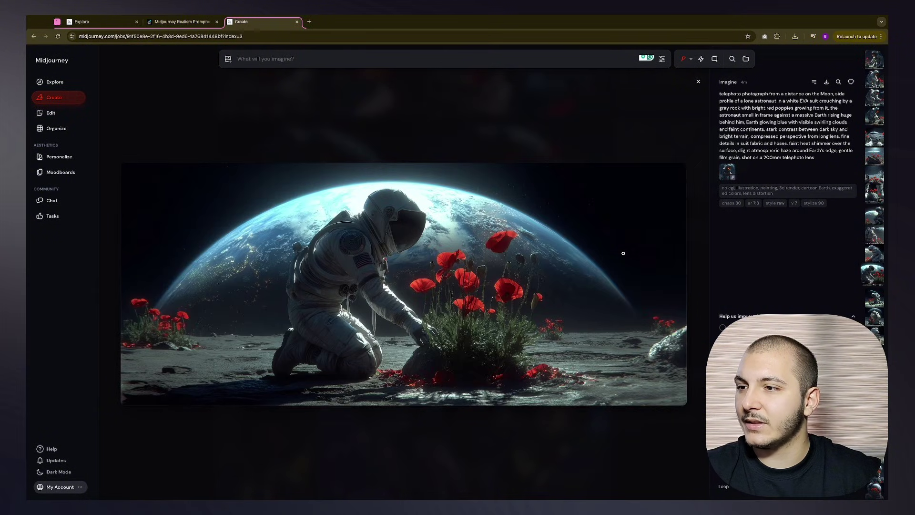
pyautogui.scroll(1, 623, 253)
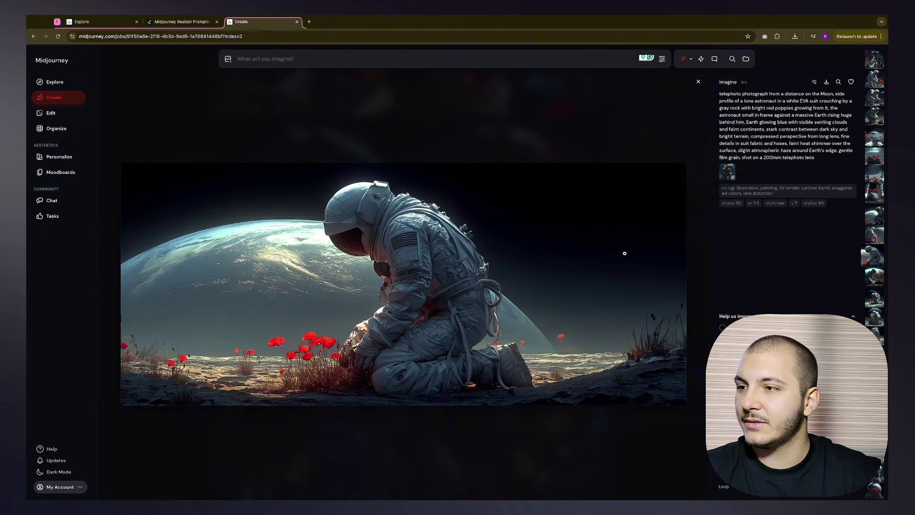
pyautogui.scroll(1, 624, 253)
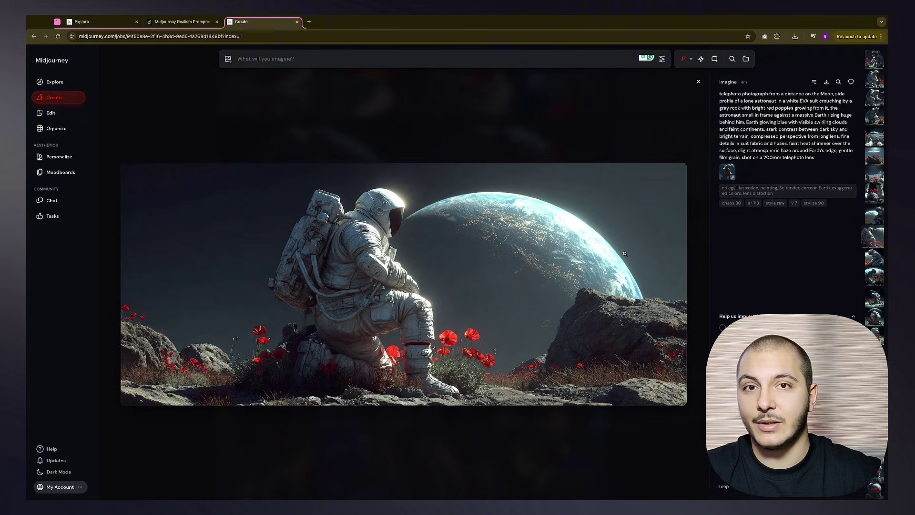
pyautogui.scroll(1, 623, 254)
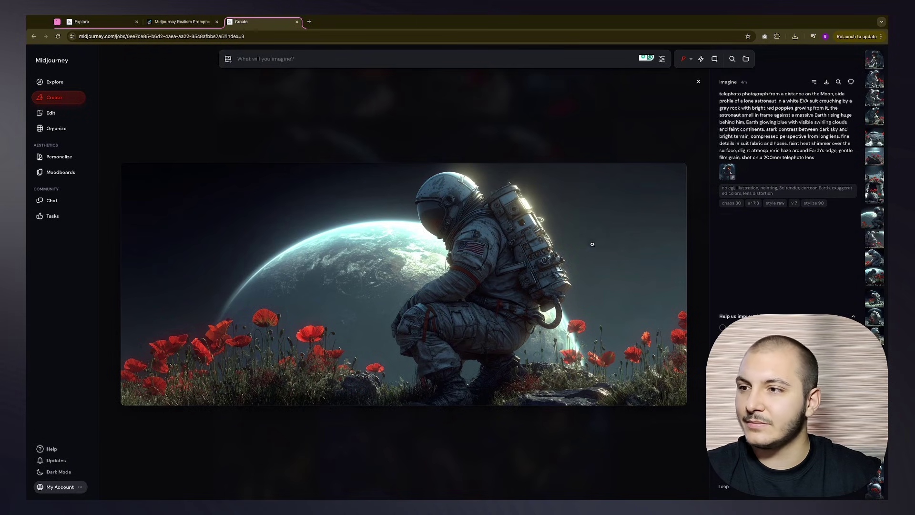
# - Reread the "Helmet-cam POV looking down at poppies" heading and prompt in the custom GPT conversation
pyautogui.click(183, 22)
pyautogui.scroll(-2, 541, 238)
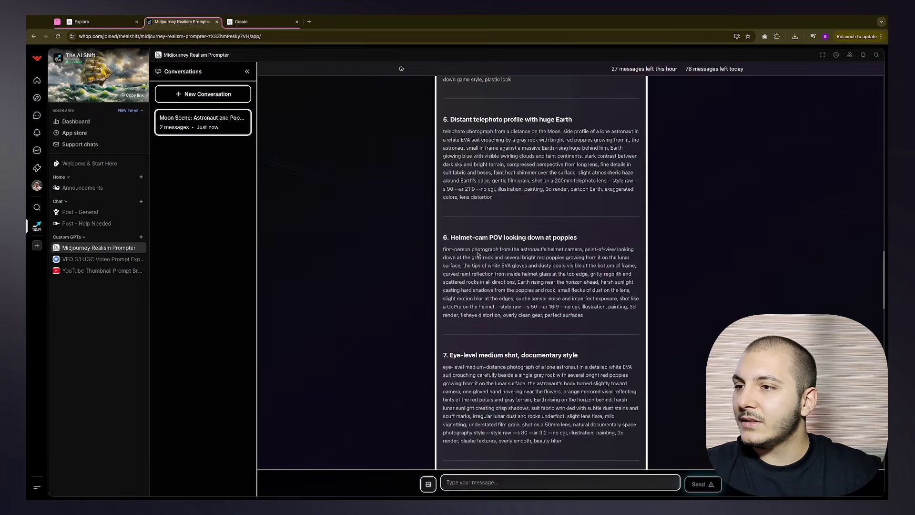
pyautogui.moveTo(442, 79); pyautogui.dragTo(523, 238)
pyautogui.moveTo(455, 237); pyautogui.dragTo(577, 243)
pyautogui.click(578, 255)
pyautogui.scroll(-1, 578, 256)
# - Examine the enlarged first-person helmet-cam images of the poppies in Midjourney
pyautogui.click(245, 22)
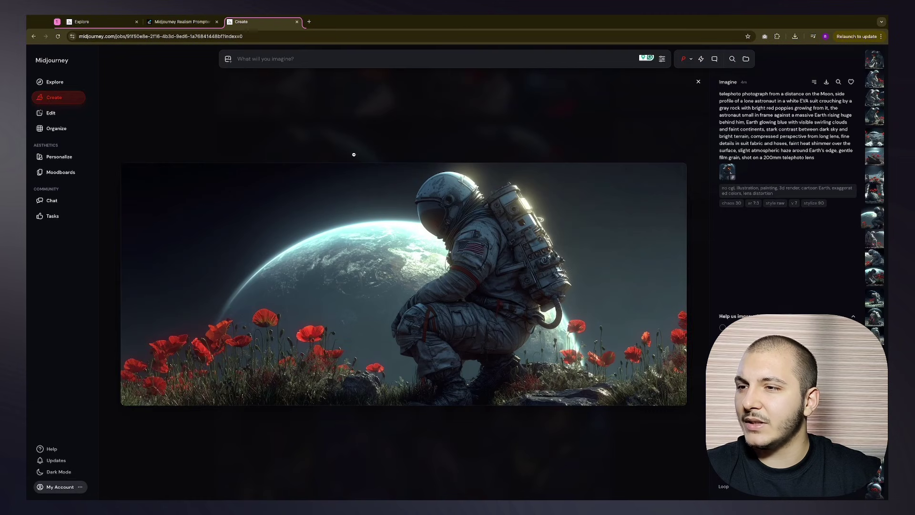
pyautogui.scroll(1, 573, 277)
pyautogui.scroll(1, 578, 273)
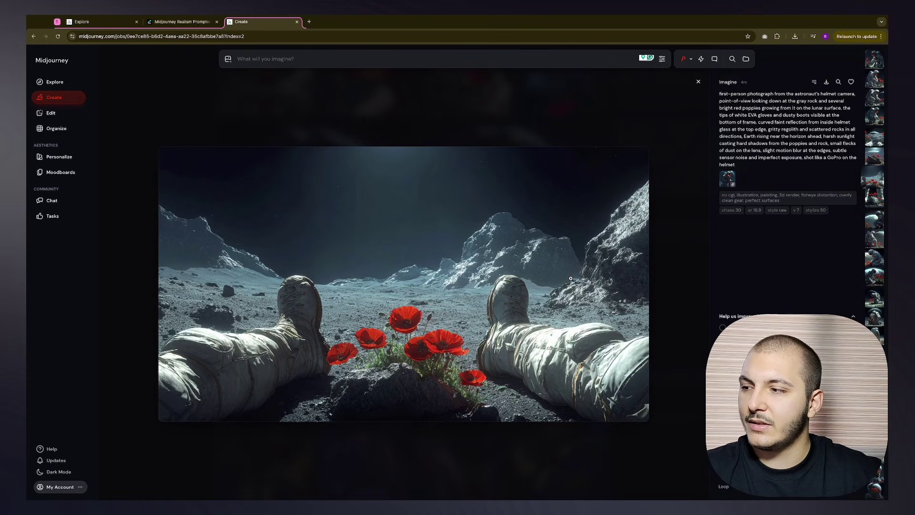
pyautogui.scroll(1, 572, 281)
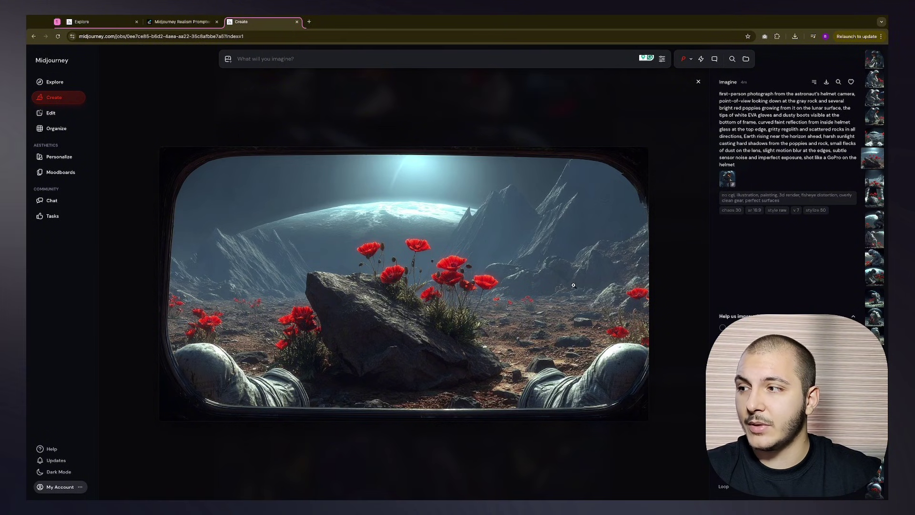
pyautogui.scroll(1, 572, 285)
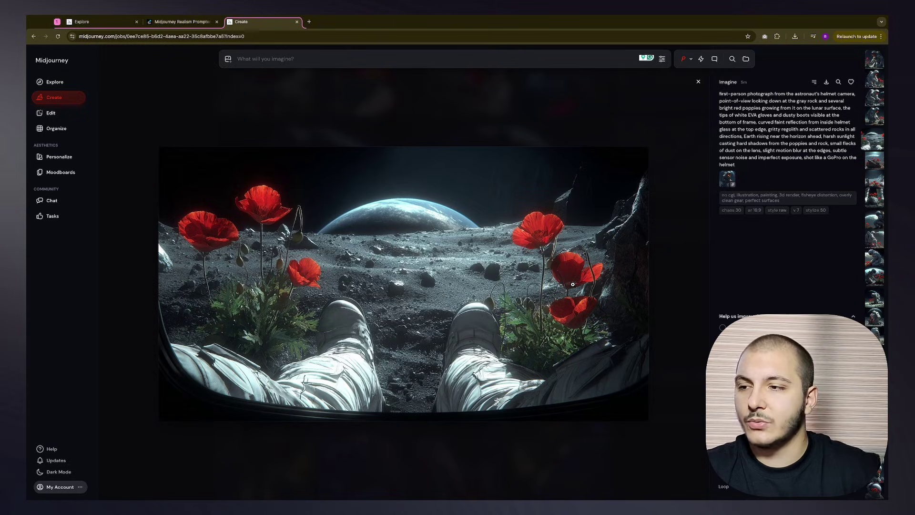
pyautogui.scroll(1, 572, 285)
pyautogui.scroll(-1, 569, 284)
# - Reread the "Eye-level medium shot, documentary style" heading and prompt in the custom GPT conversation
pyautogui.click(182, 22)
pyautogui.scroll(-2, 527, 272)
pyautogui.scroll(-2, 527, 272)
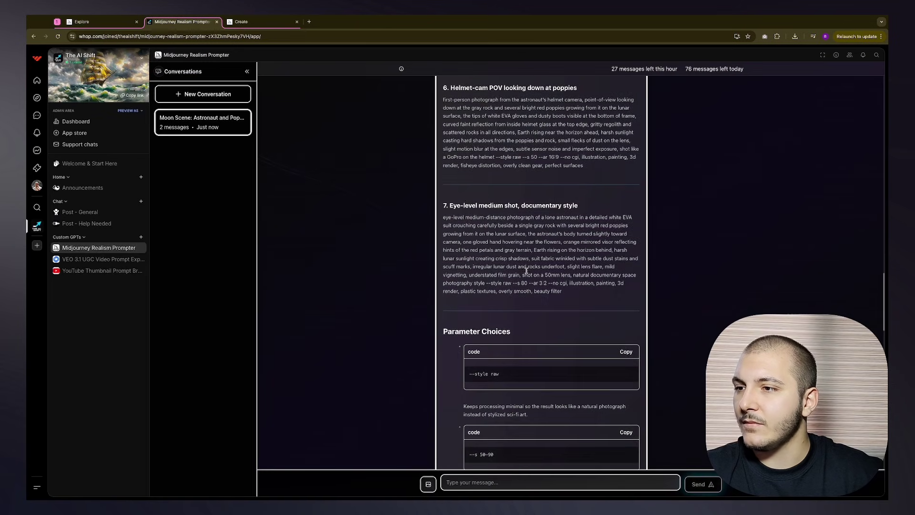
pyautogui.moveTo(463, 206); pyautogui.dragTo(579, 206)
# - Examine the enlarged eye-level medium shots of the crouching astronaut in Midjourney
pyautogui.click(242, 21)
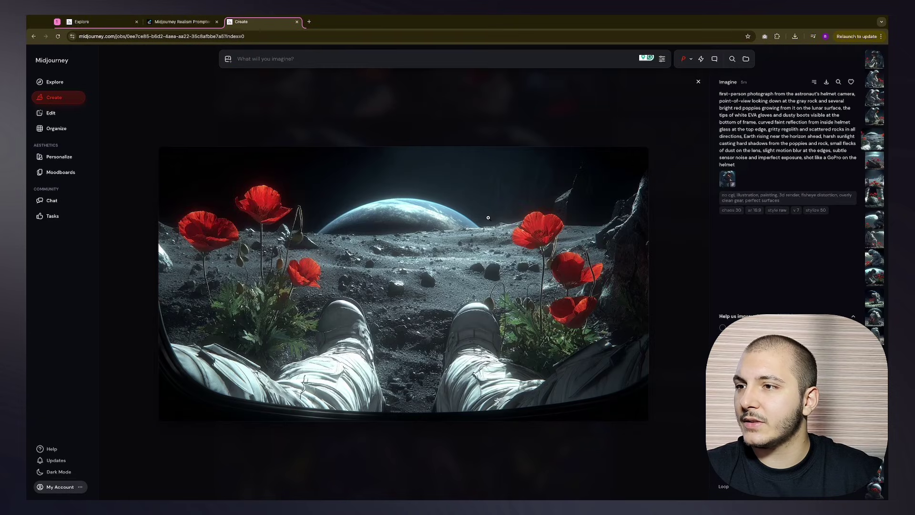
pyautogui.scroll(1, 520, 223)
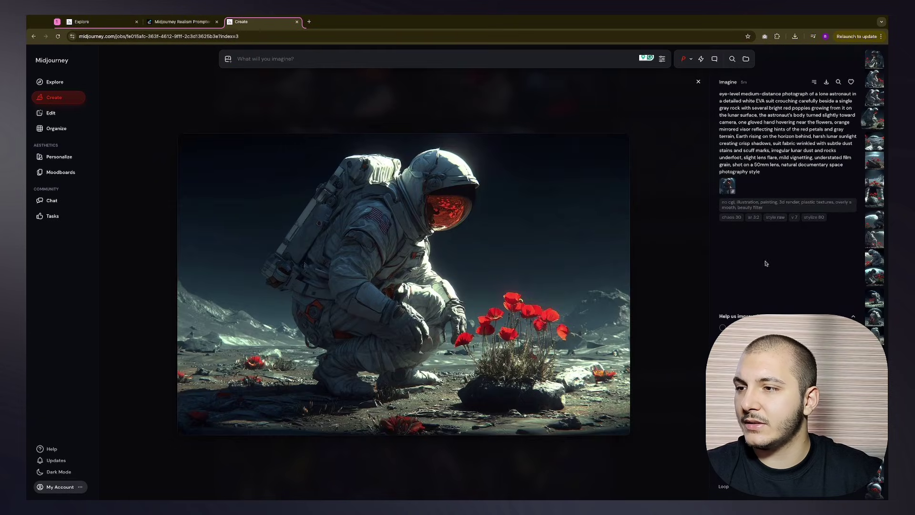
pyautogui.scroll(1, 768, 263)
pyautogui.scroll(1, 770, 264)
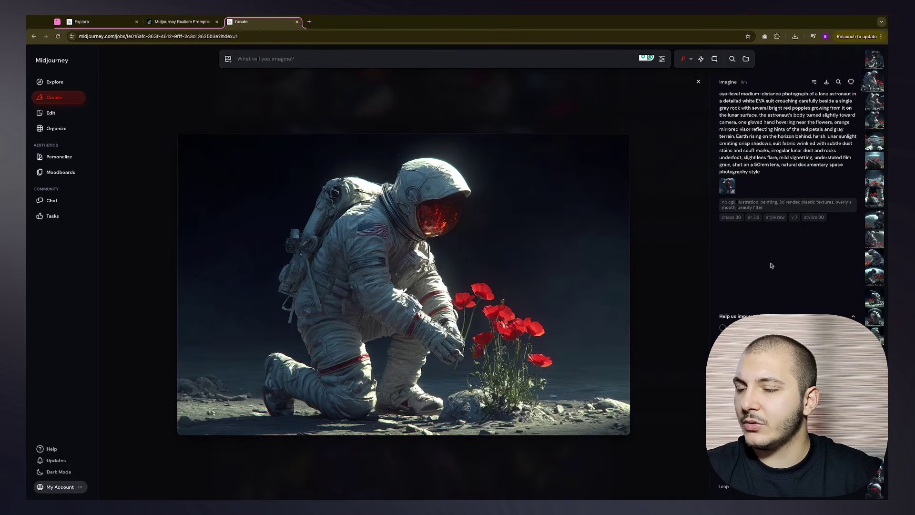
pyautogui.scroll(-1, 773, 266)
pyautogui.scroll(2, 773, 267)
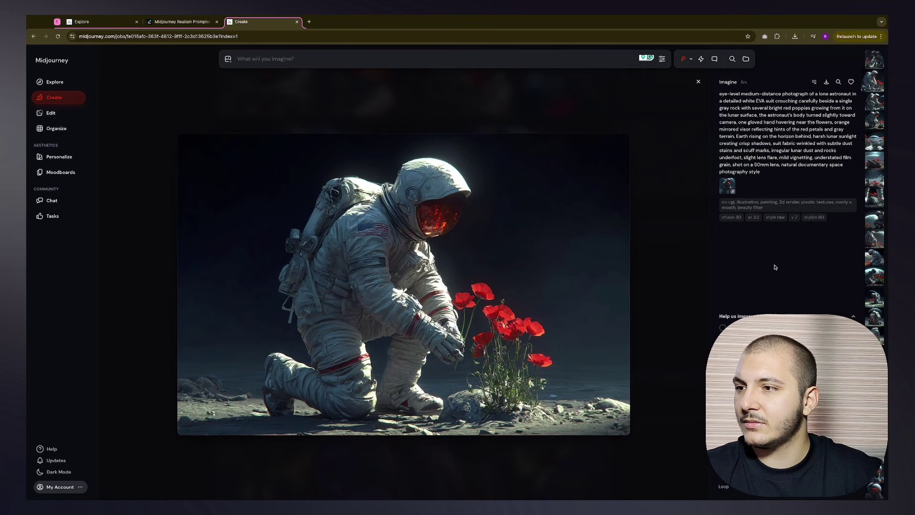
pyautogui.scroll(-1, 775, 267)
# - Close the enlarged image and compare the over-the-shoulder grids with and without the style reference, along with the other camera angles
pyautogui.click(681, 226)
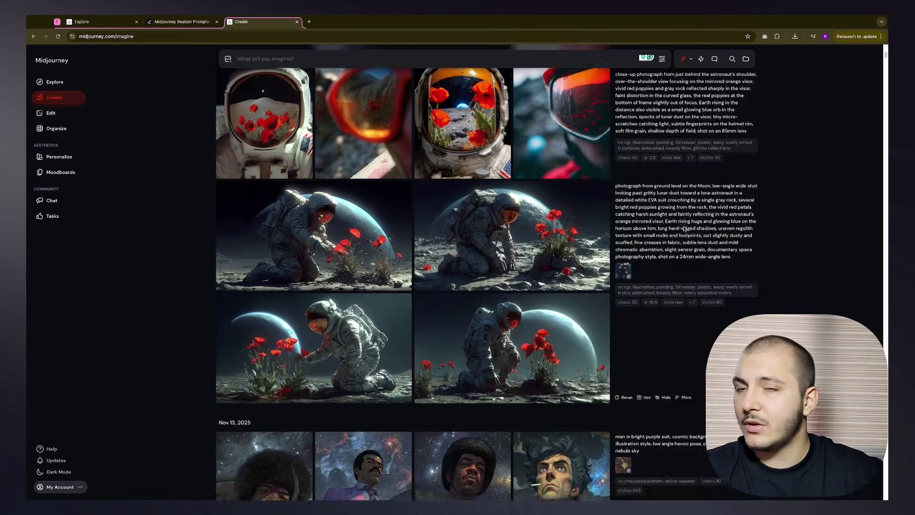
pyautogui.scroll(5, 677, 225)
pyautogui.scroll(2, 672, 224)
pyautogui.scroll(-4, 518, 205)
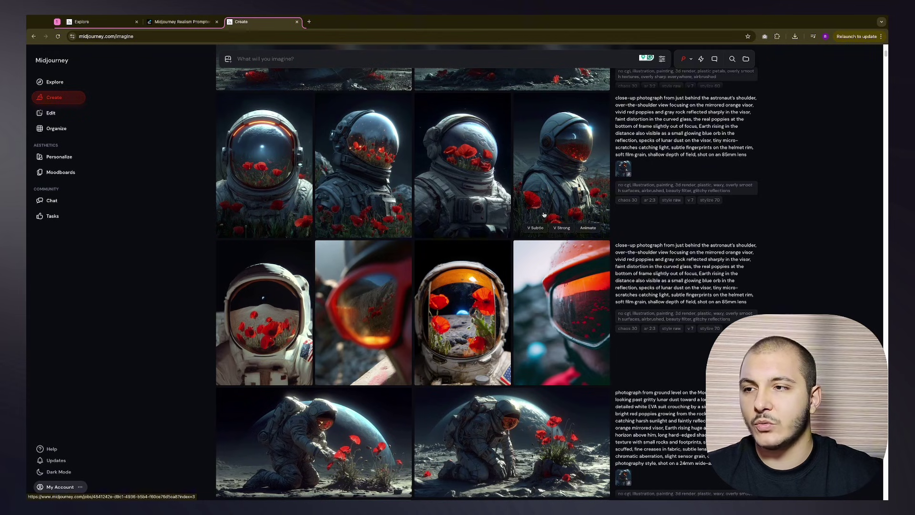
pyautogui.moveTo(544, 215)
pyautogui.scroll(1, 541, 215)
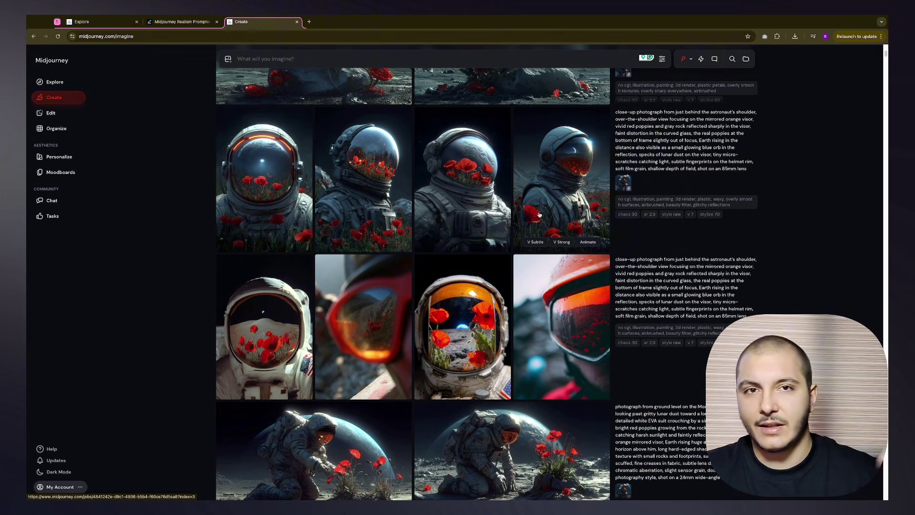
pyautogui.scroll(4, 542, 217)
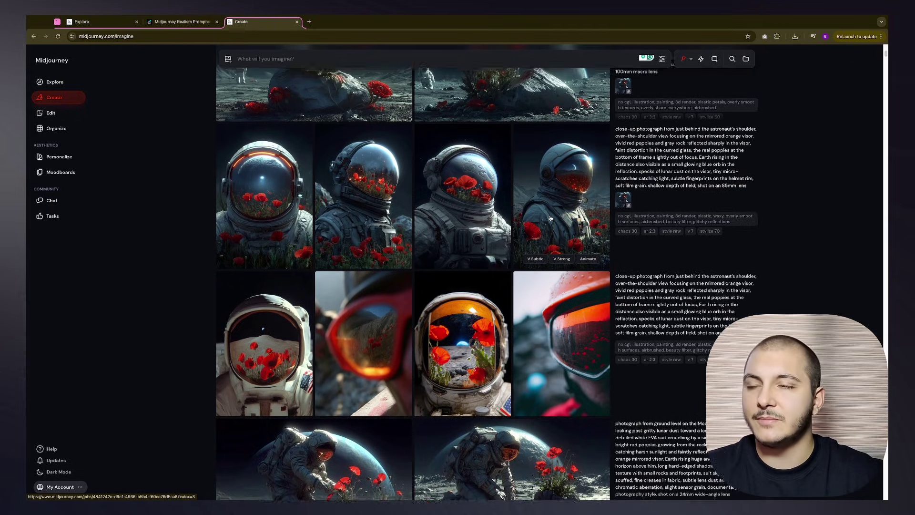
pyautogui.scroll(8, 561, 227)
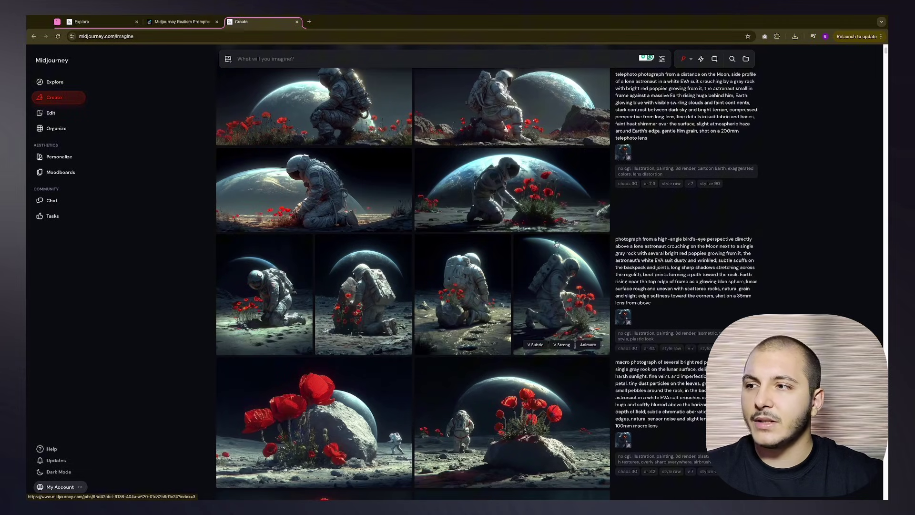
# - View one macro poppy image and the last bird's-eye image enlarged again, closing each one
pyautogui.scroll(-5, 496, 310)
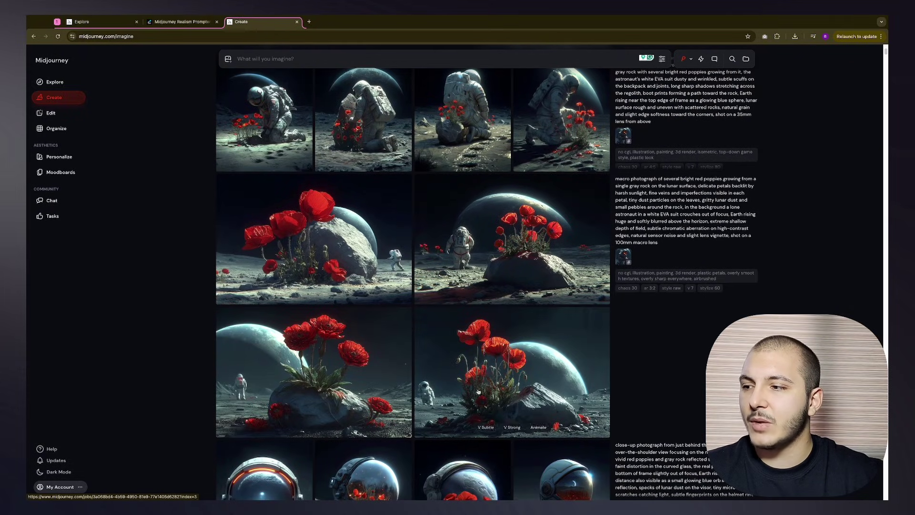
pyautogui.click(298, 385)
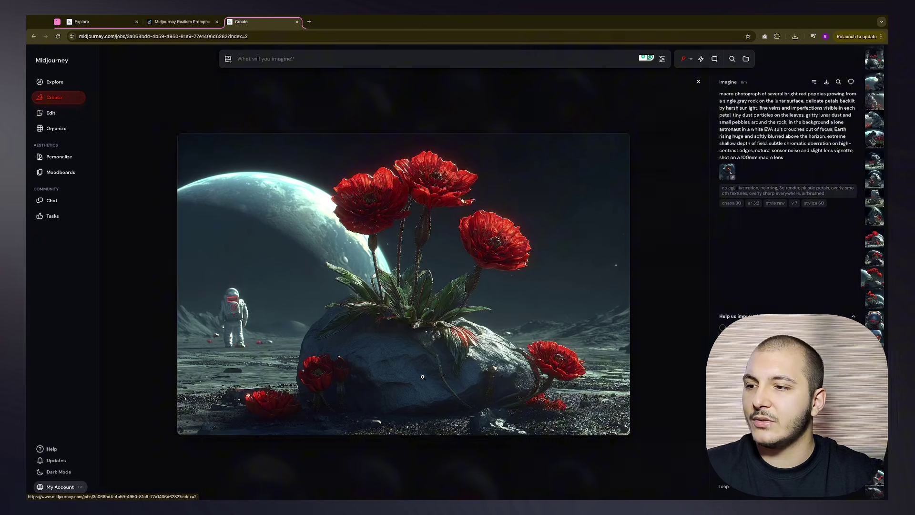
pyautogui.press('Escape')
pyautogui.scroll(5, 519, 252)
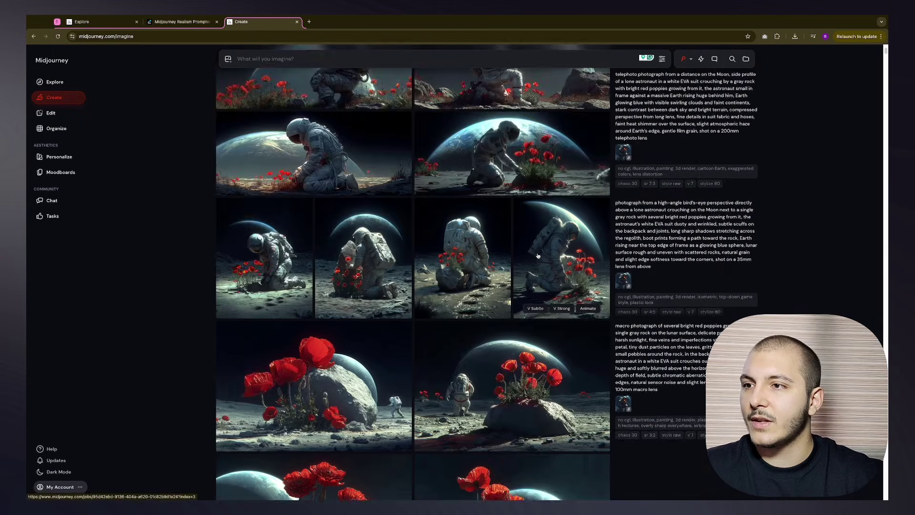
pyautogui.click(522, 230)
pyautogui.press('Escape')
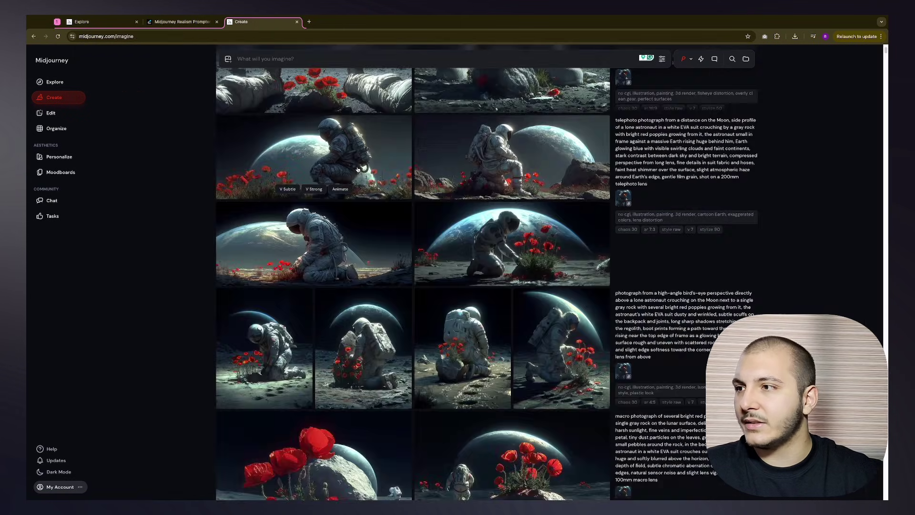
# - View the first two helmet-cam images of the poppies and the astronaut's boots enlarged, closing each one
pyautogui.scroll(5, 499, 183)
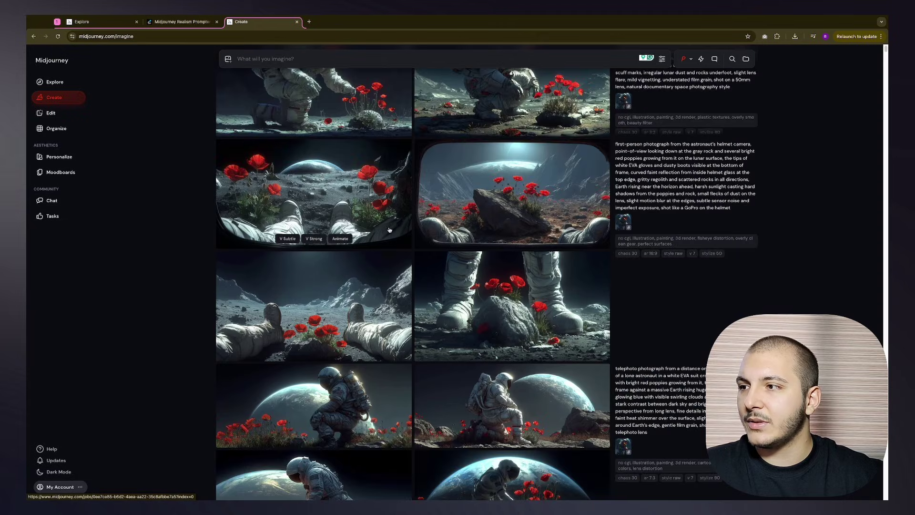
pyautogui.click(321, 177)
pyautogui.press('Escape')
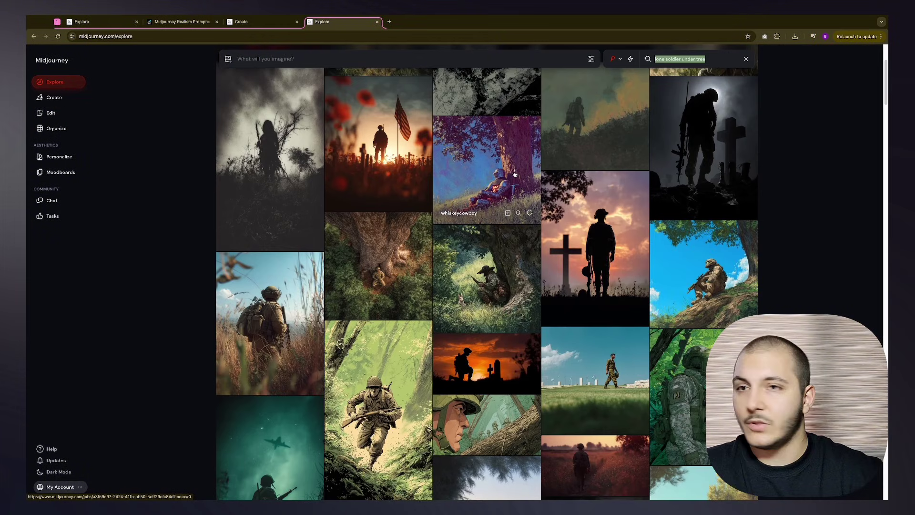
pyautogui.click(515, 174)
pyautogui.press('Escape')
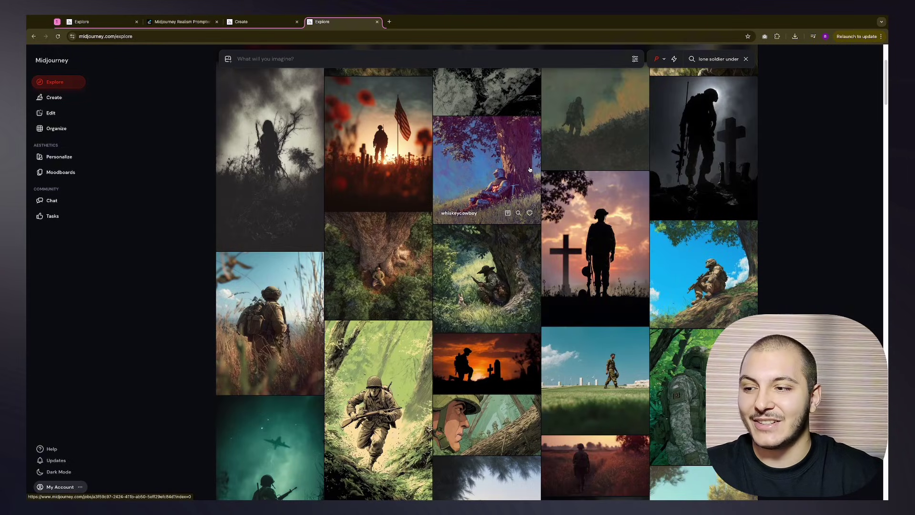
# - View the image of the knight resting against a tree enlarged twice in the Explore search results
pyautogui.click(507, 168)
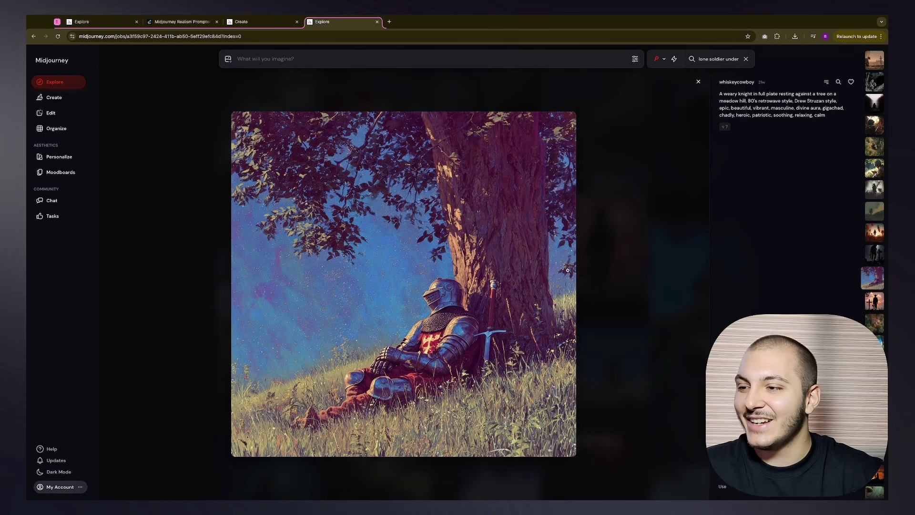
pyautogui.press('Escape')
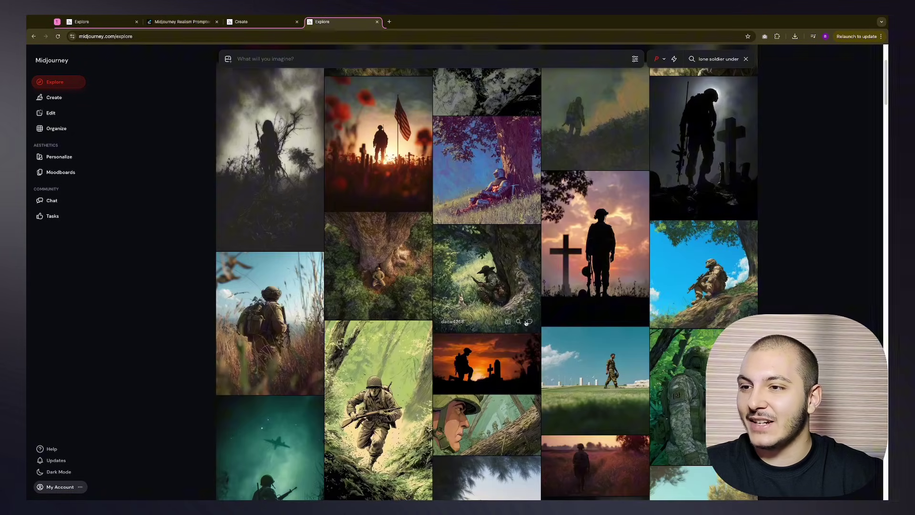
pyautogui.click(506, 190)
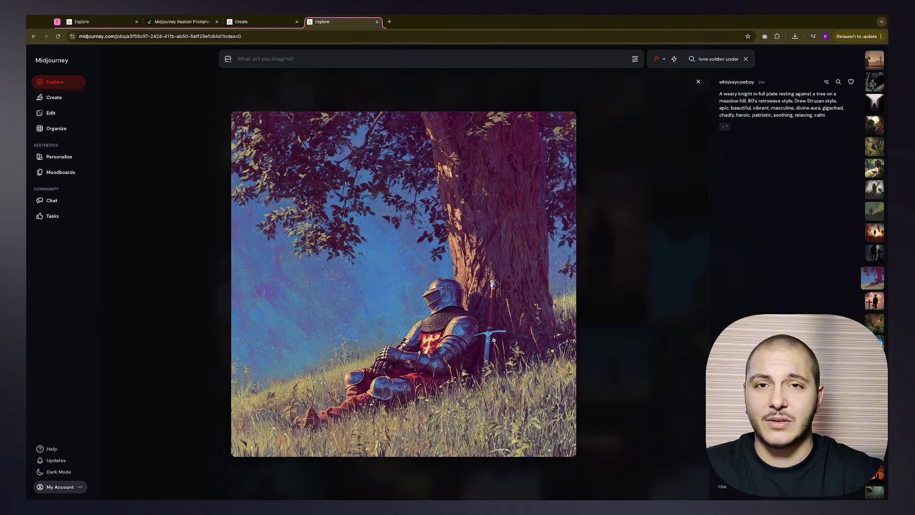
# - Return to the Create page and examine all four helmet-cam images enlarged one by one, closing each
pyautogui.click(267, 22)
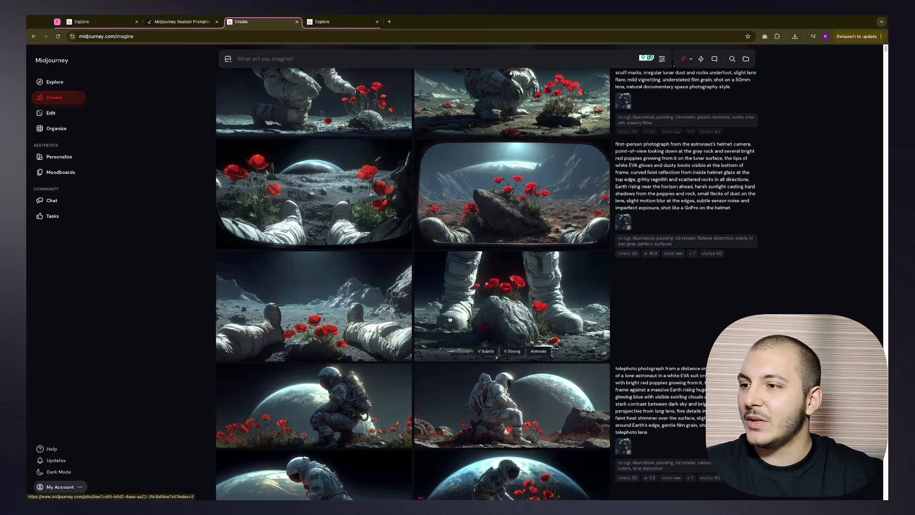
pyautogui.click(333, 282)
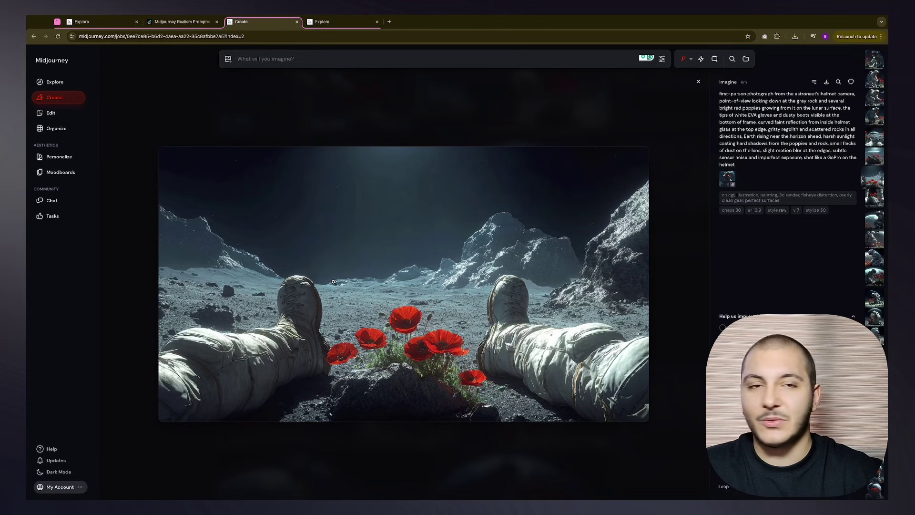
pyautogui.press('Escape')
pyautogui.click(489, 305)
pyautogui.press('Escape')
pyautogui.click(500, 192)
pyautogui.press('Escape')
pyautogui.click(346, 179)
pyautogui.press('Escape')
# - Switch to the Midjourney Realism Prompter conversation and reread the original request and its camera-angle prompts
pyautogui.click(190, 22)
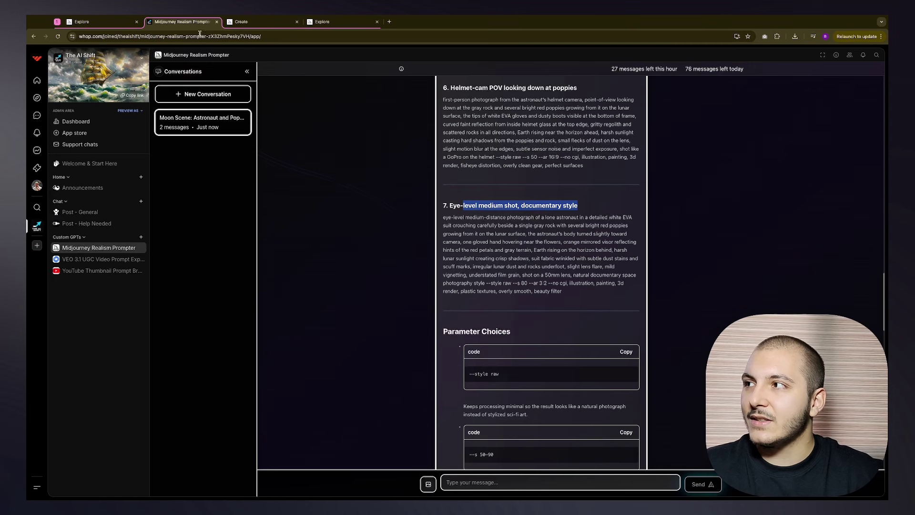
pyautogui.click(535, 249)
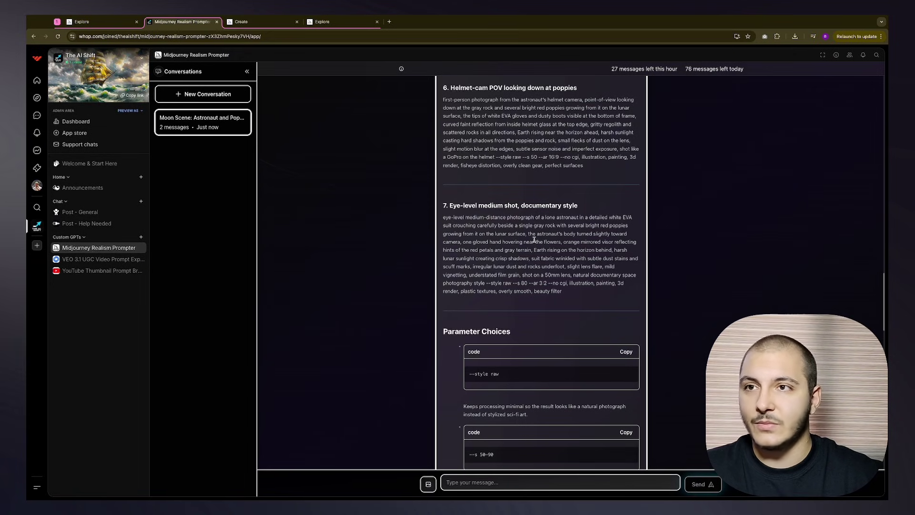
pyautogui.scroll(5, 534, 239)
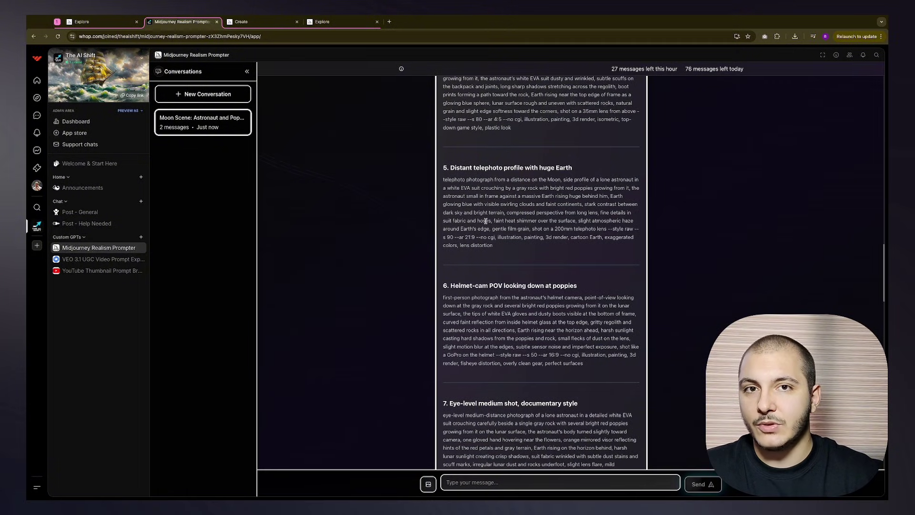
pyautogui.scroll(-1, 487, 235)
pyautogui.scroll(15, 487, 235)
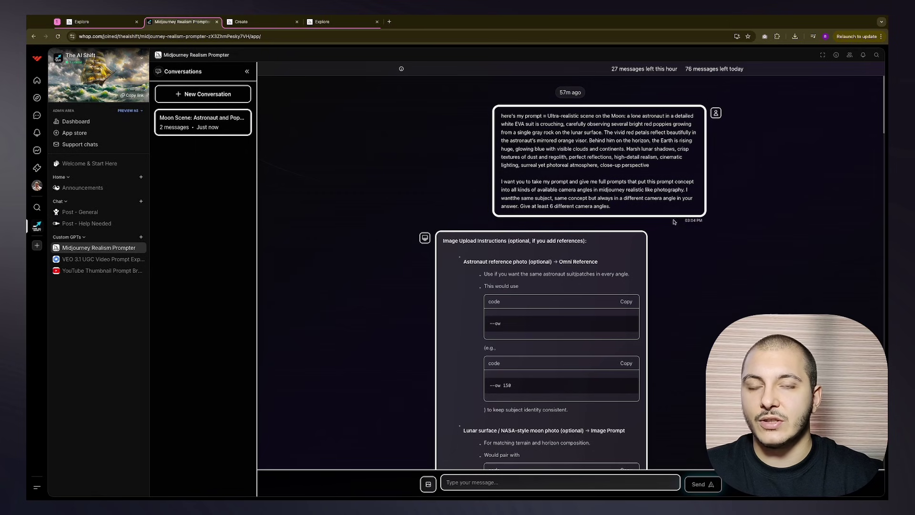
pyautogui.scroll(-15, 512, 107)
pyautogui.click(98, 22)
pyautogui.click(174, 22)
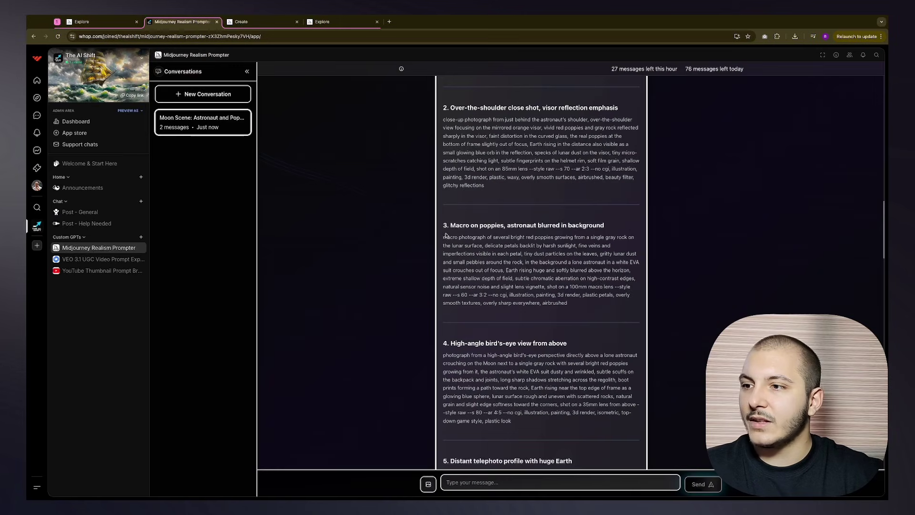
pyautogui.scroll(1, 503, 156)
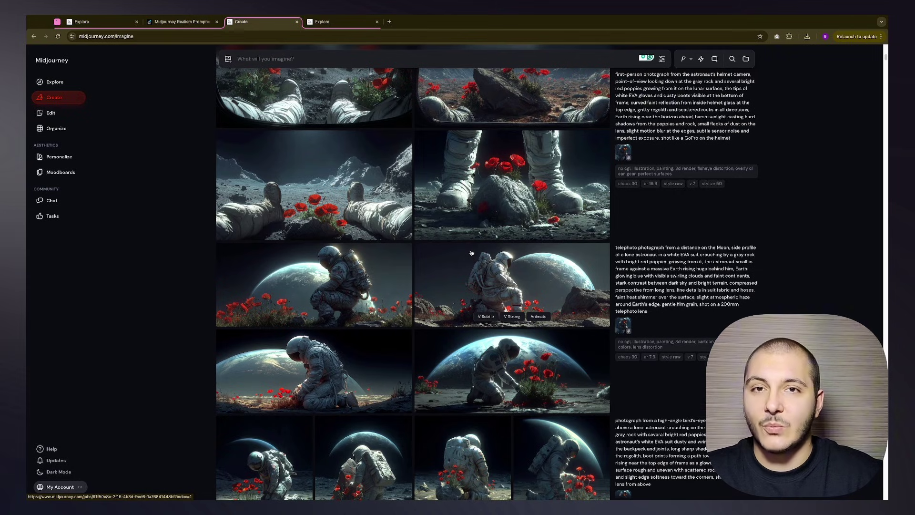
# - Return to the custom GPT conversation from the Create page and read the follow-up message asking to rework prompts 2, 4 and 6
pyautogui.scroll(2, 277, 62)
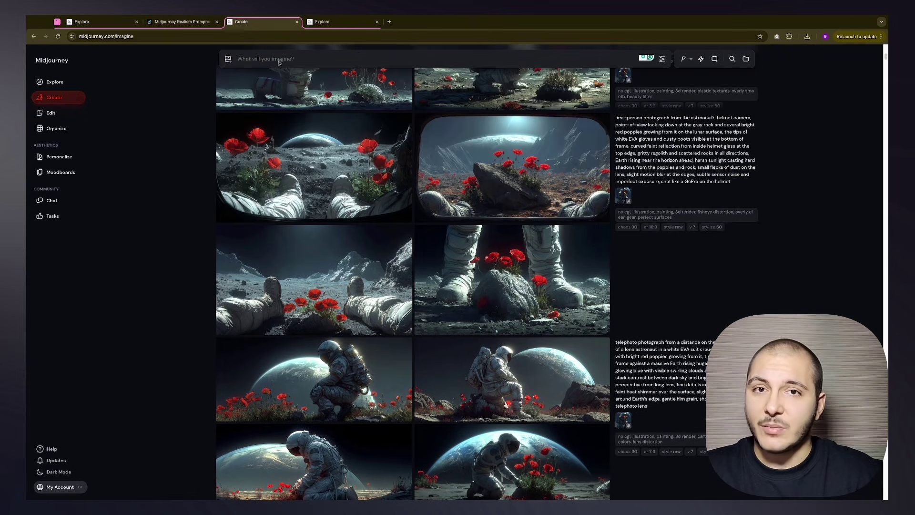
pyautogui.click(197, 24)
pyautogui.scroll(2, 514, 215)
pyautogui.scroll(-6, 516, 215)
pyautogui.scroll(10, 514, 215)
pyautogui.scroll(3, 517, 218)
pyautogui.scroll(-3, 524, 219)
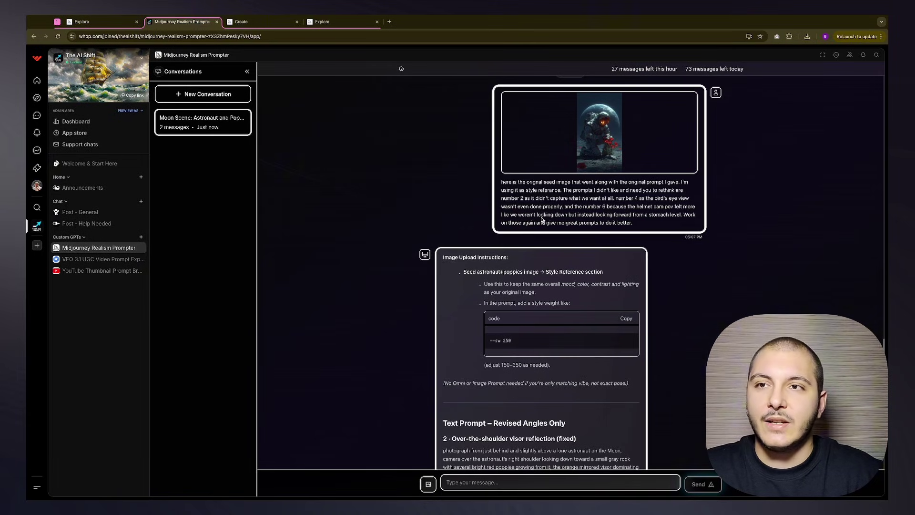
# - Read the revised over-the-shoulder visor reflection, top-down bird's-eye and helmet-cam POV prompts in the custom GPT's reply
pyautogui.scroll(-4, 568, 286)
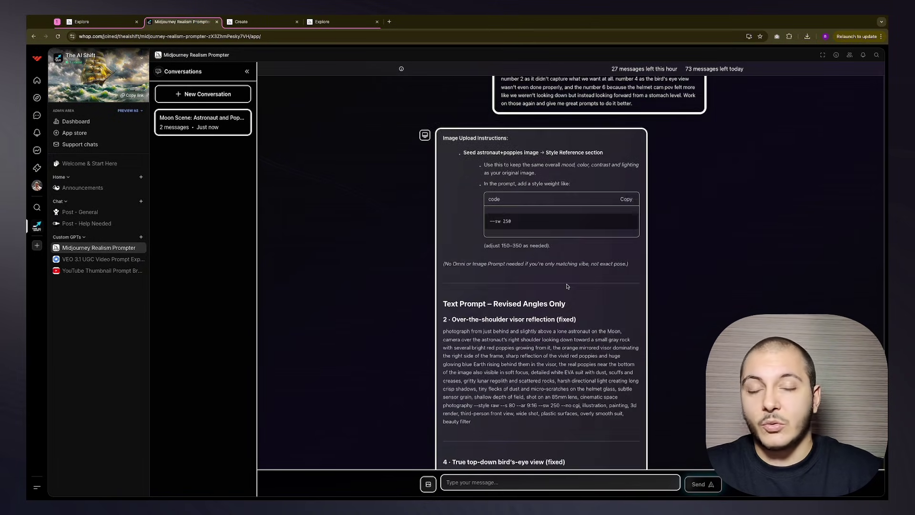
pyautogui.scroll(-2, 567, 292)
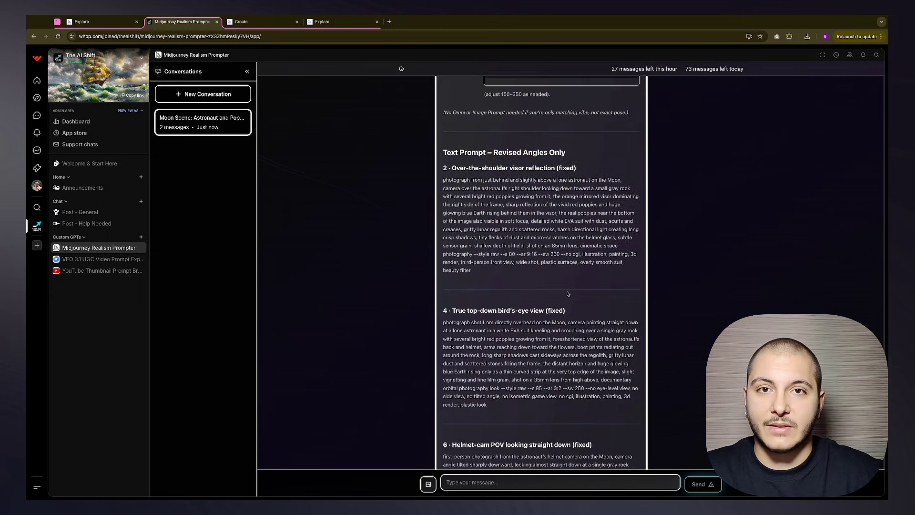
pyautogui.scroll(-1, 565, 275)
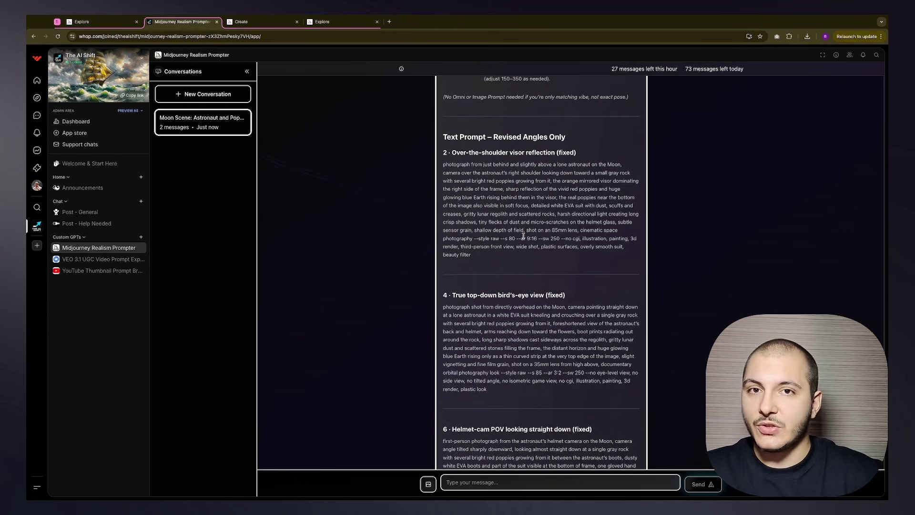
pyautogui.scroll(-1, 523, 235)
pyautogui.scroll(-1, 523, 236)
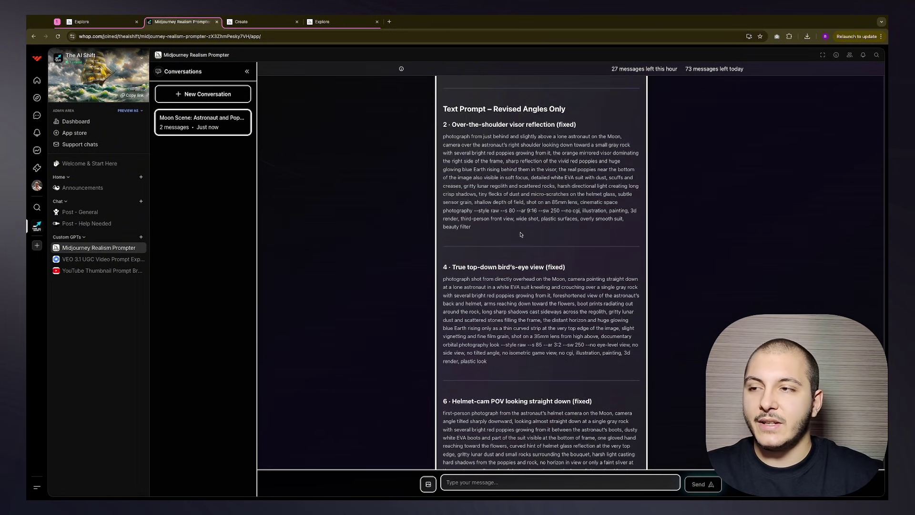